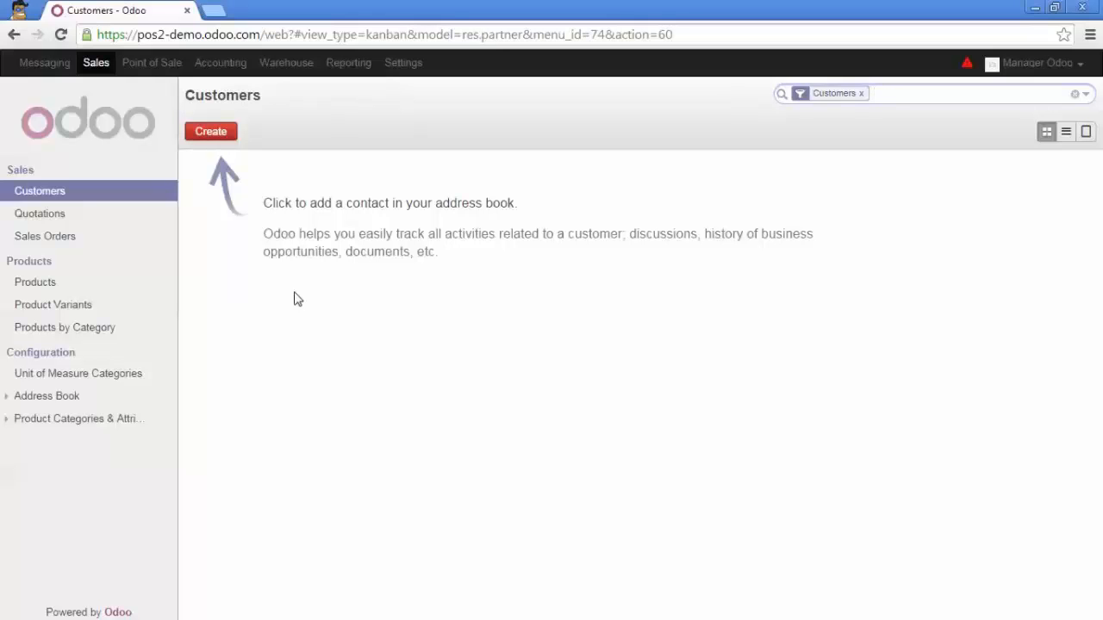
# Create the customer Agrolait as a company with the Agrolait.jpg picture as its logo, and save it
pyautogui.click(209, 136)
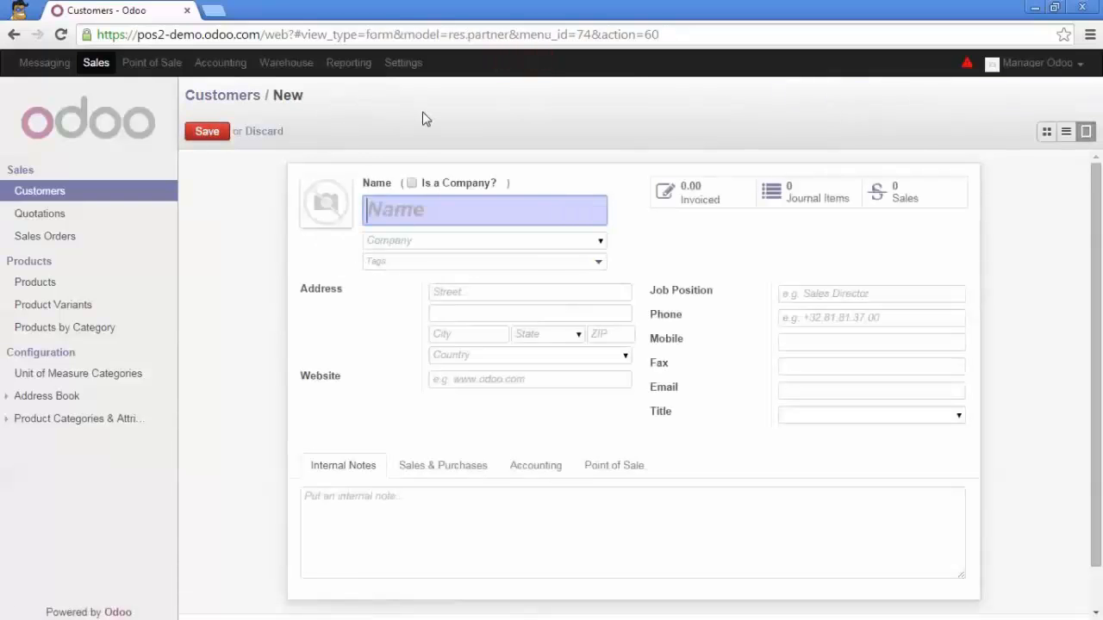
pyautogui.write('Agrolait')
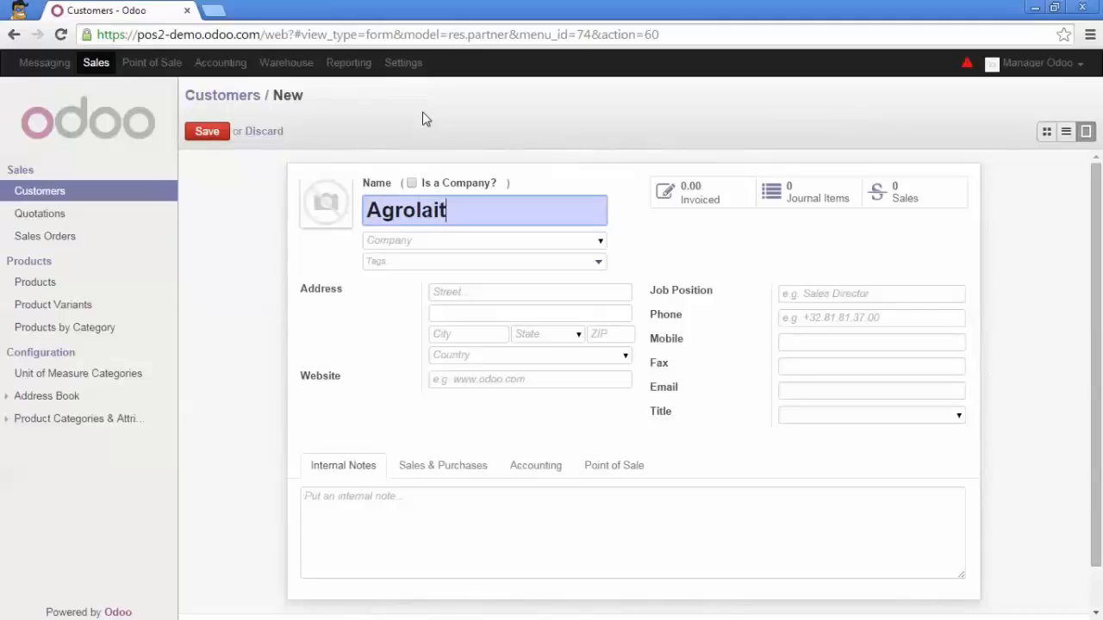
pyautogui.click(444, 183)
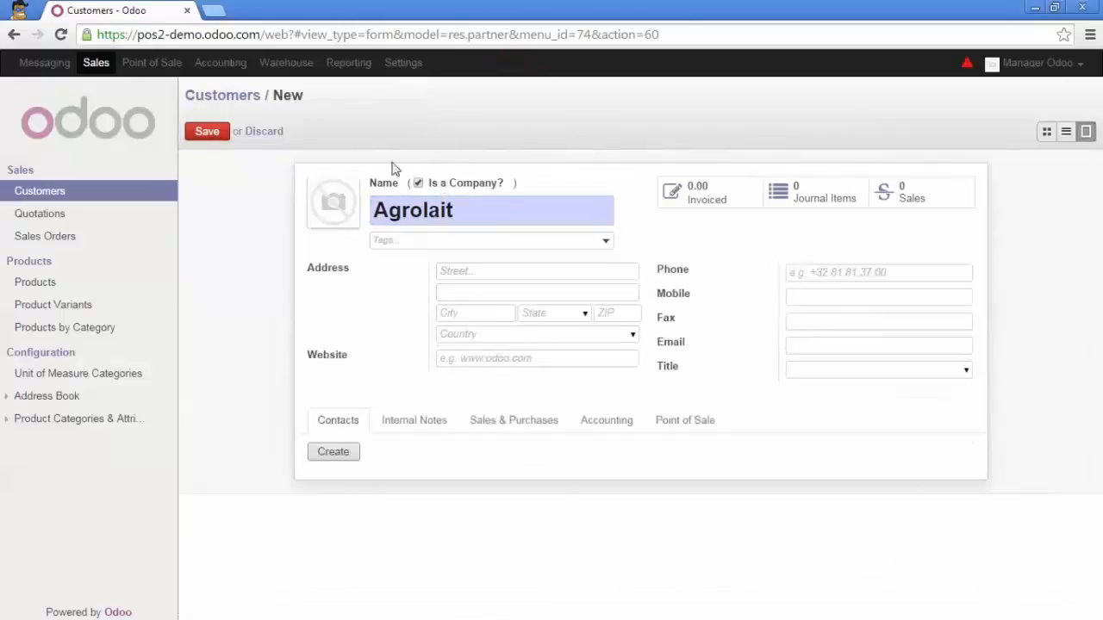
pyautogui.click(318, 188)
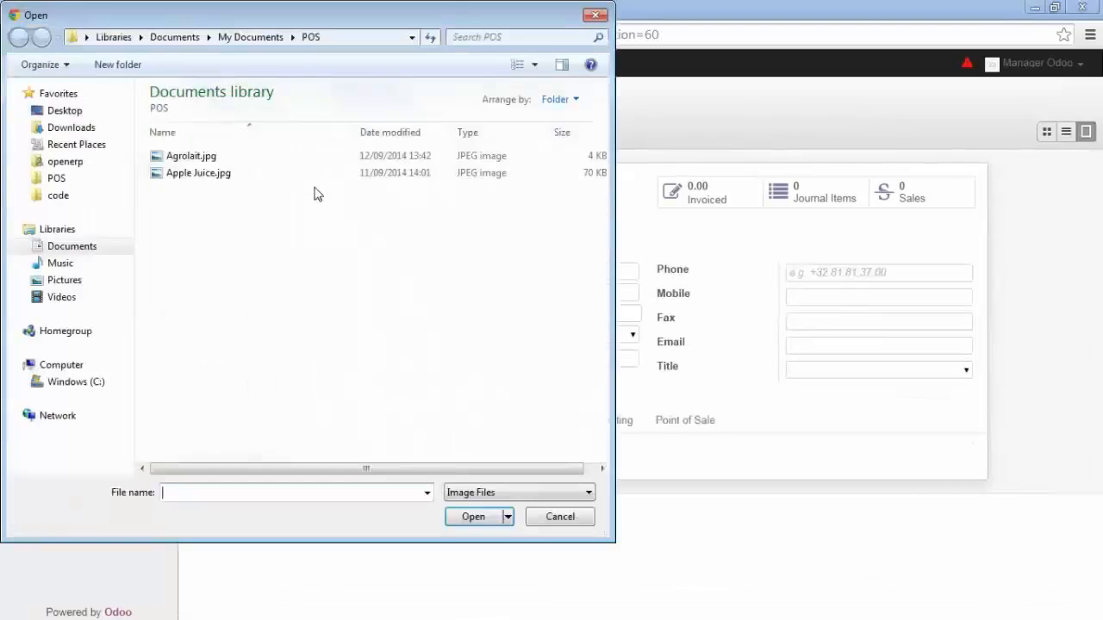
pyautogui.doubleClick(240, 160)
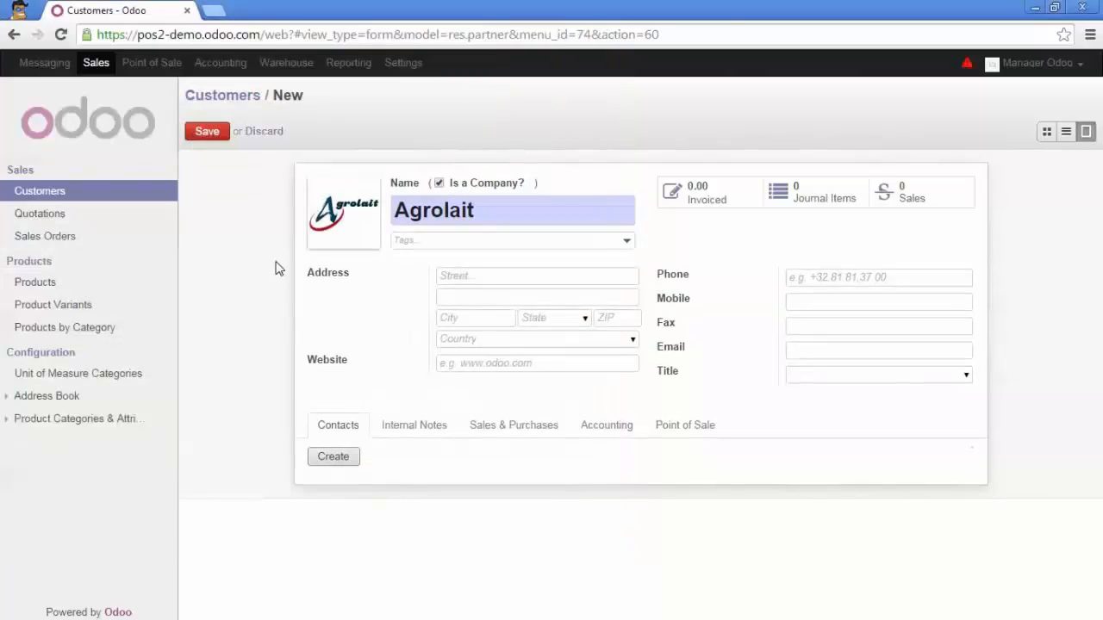
pyautogui.click(217, 136)
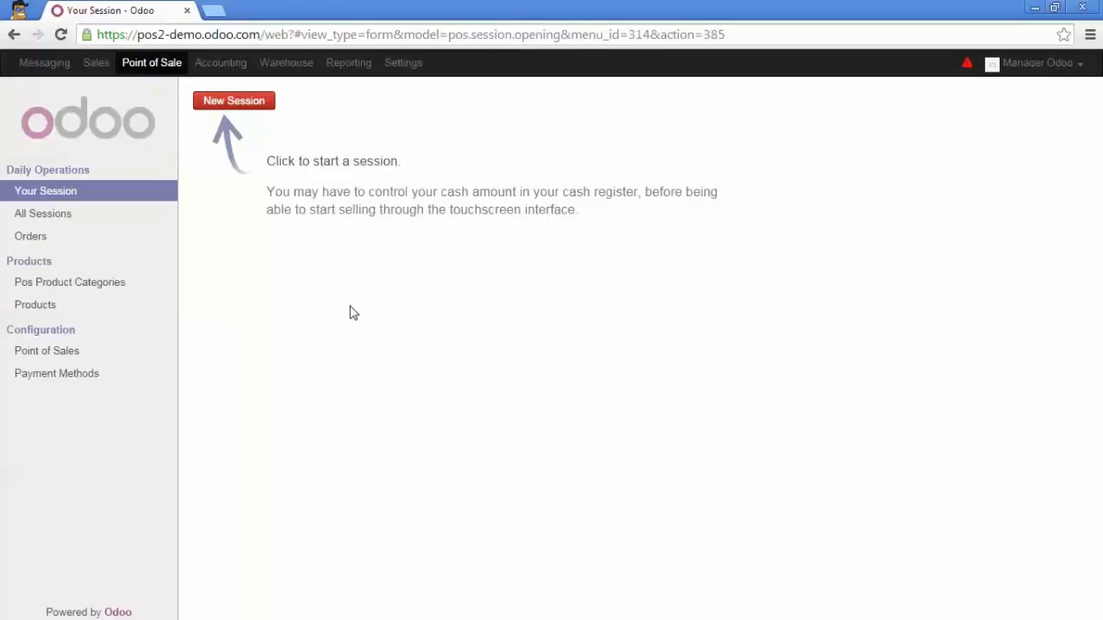
# Check the Invoicing feature in the Cashier Desk point of sale configuration and save the record
pyautogui.click(79, 355)
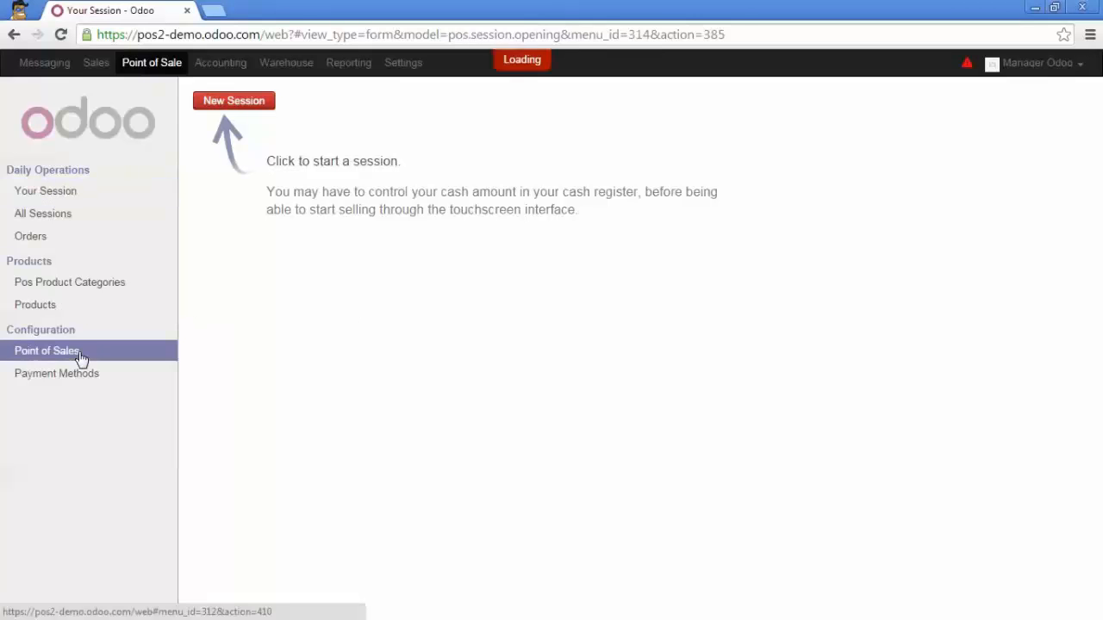
pyautogui.click(262, 187)
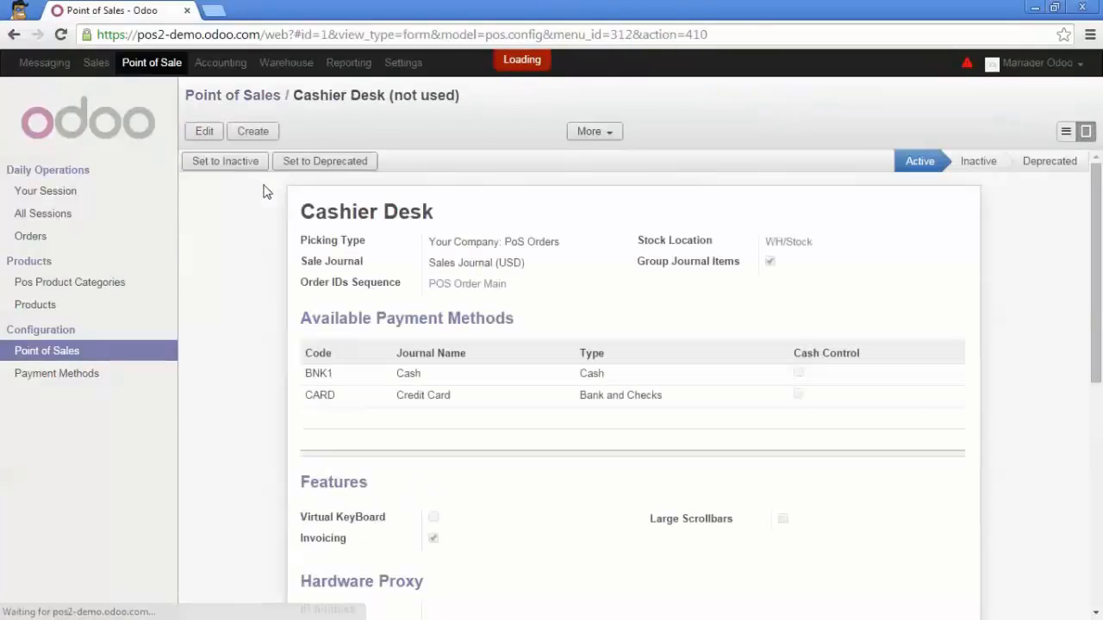
pyautogui.click(206, 136)
pyautogui.scroll(-3, 217, 271)
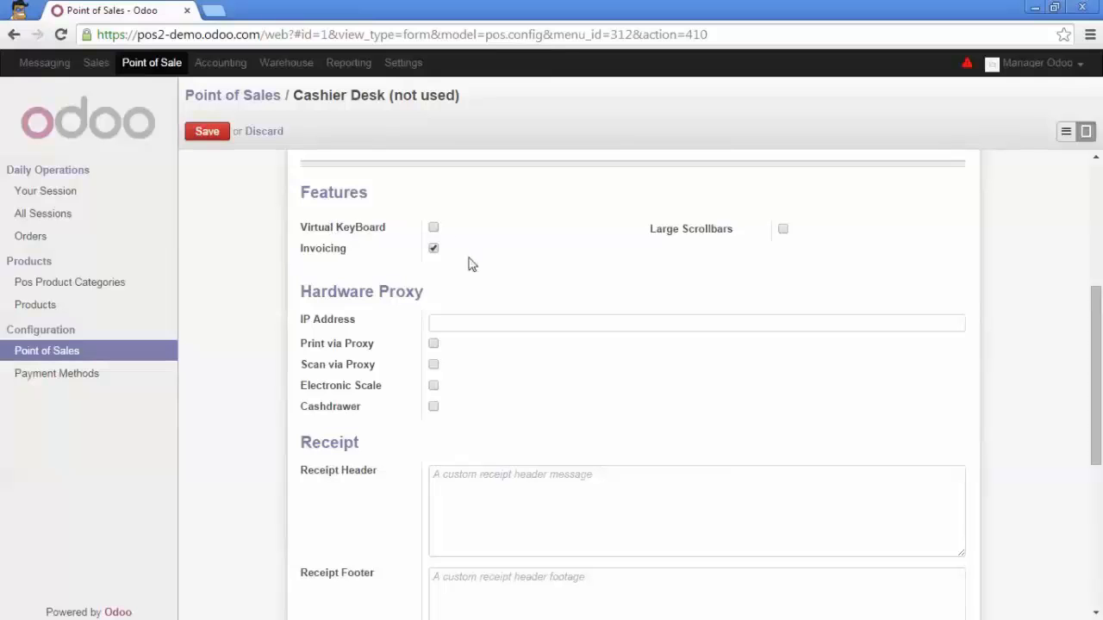
pyautogui.click(207, 133)
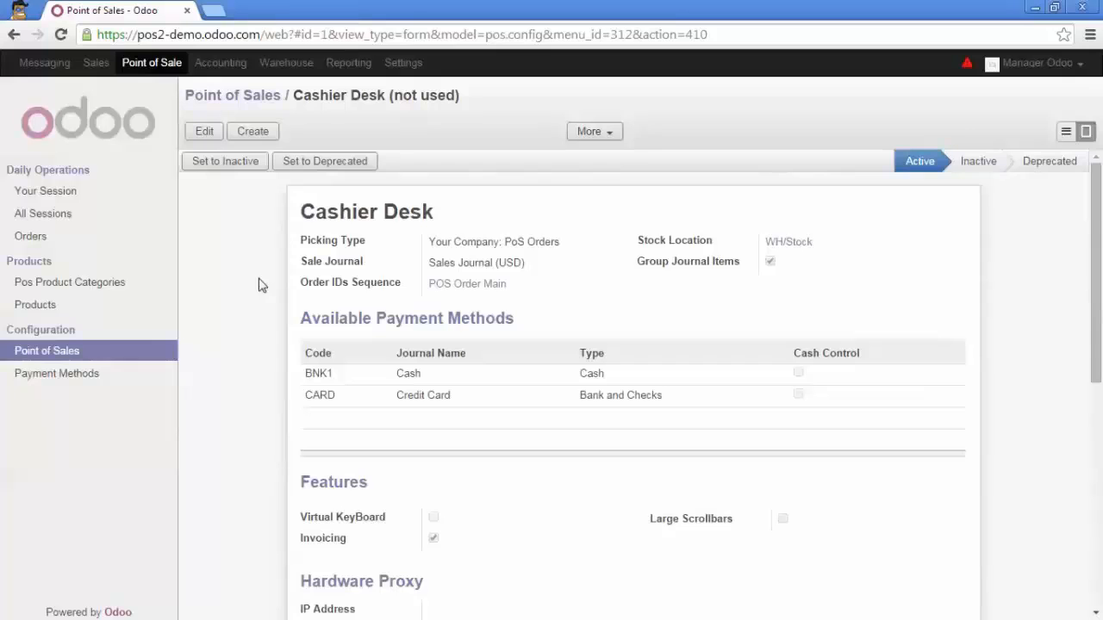
# Start a new point of sale session and add 5 units of Apple Juice to the order
pyautogui.click(145, 193)
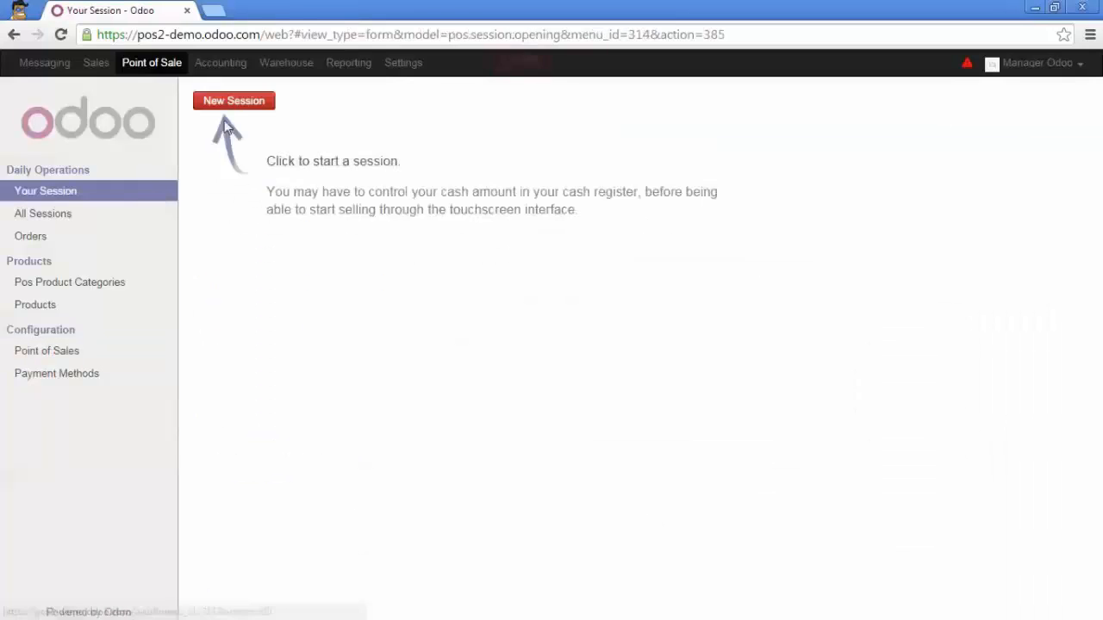
pyautogui.click(230, 101)
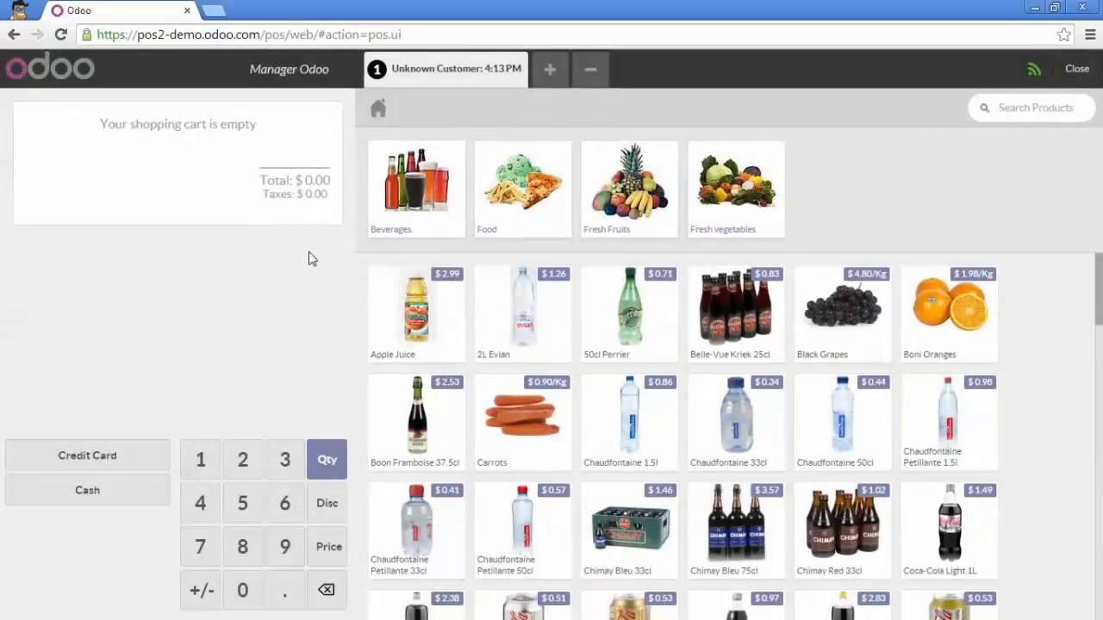
pyautogui.click(410, 303)
pyautogui.click(410, 303)
pyautogui.click(410, 303)
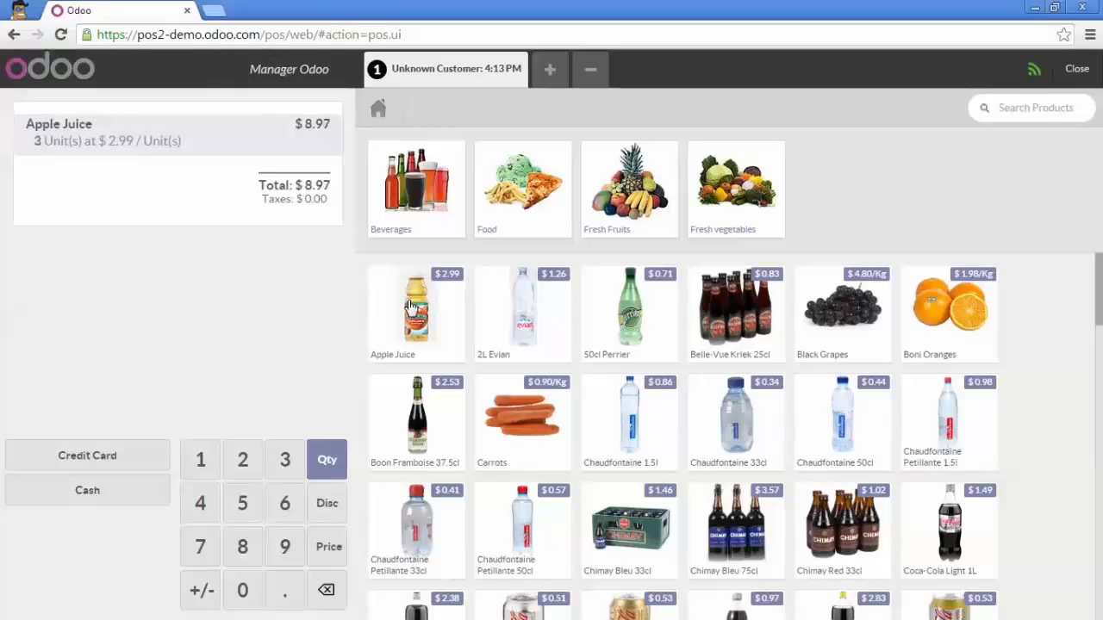
pyautogui.click(410, 303)
pyautogui.click(410, 303)
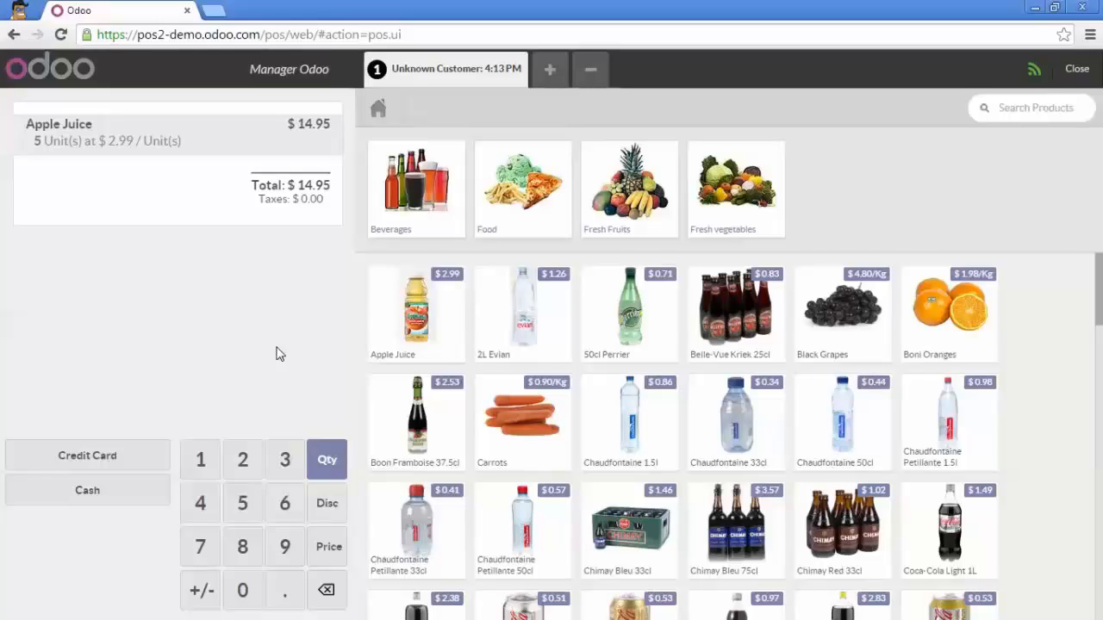
# Search the customers for "agro" and set Agrolait as the customer of the Apple Juice order
pyautogui.click(408, 75)
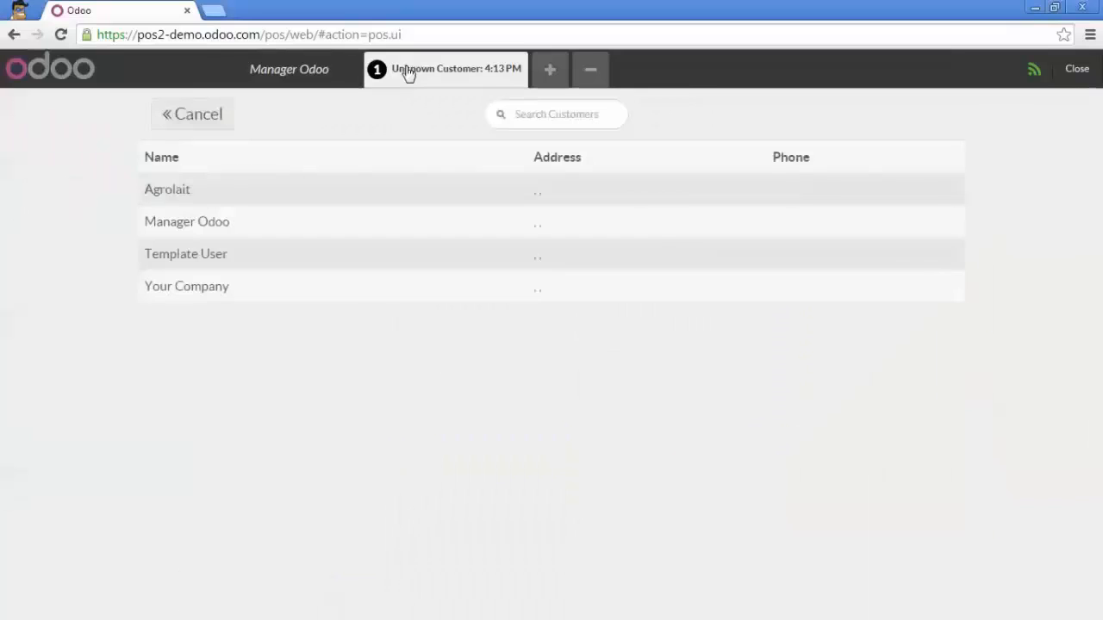
pyautogui.click(574, 123)
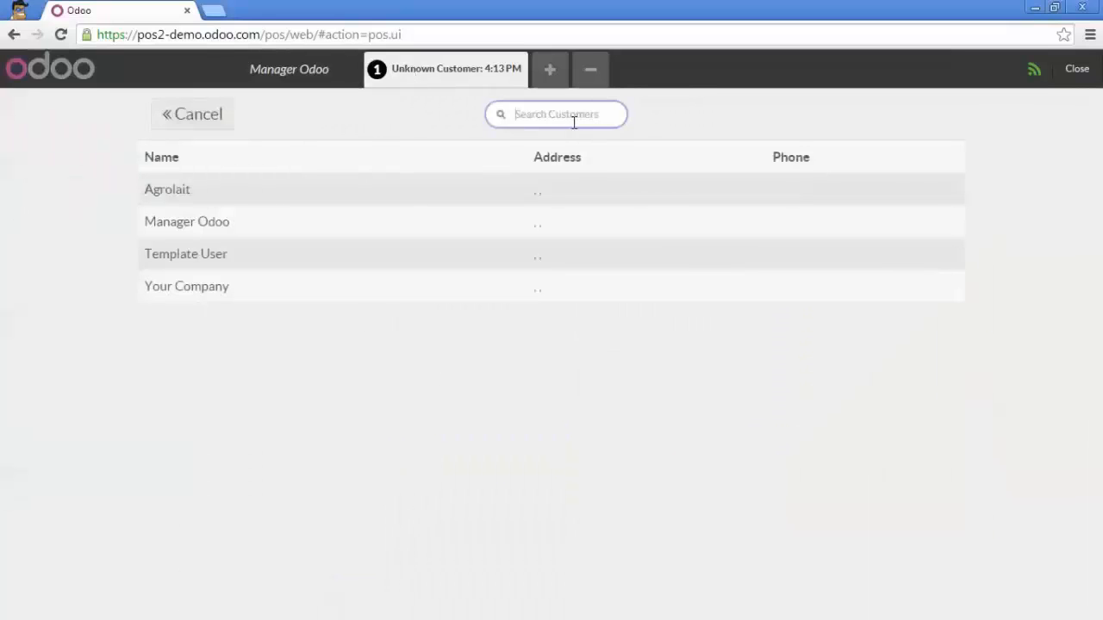
pyautogui.write('agro')
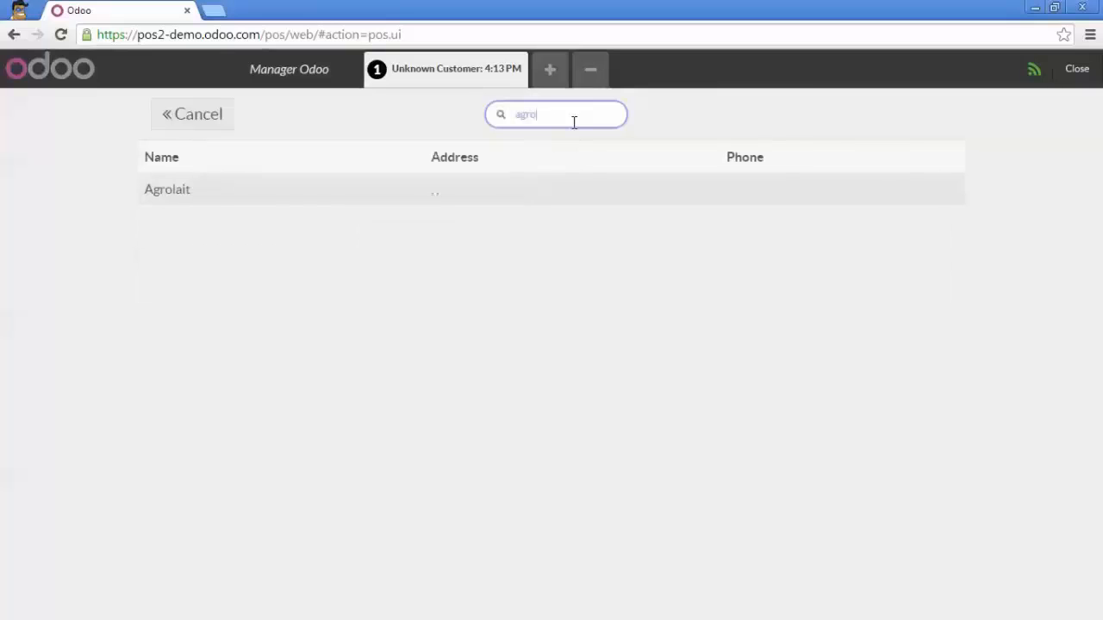
pyautogui.click(201, 199)
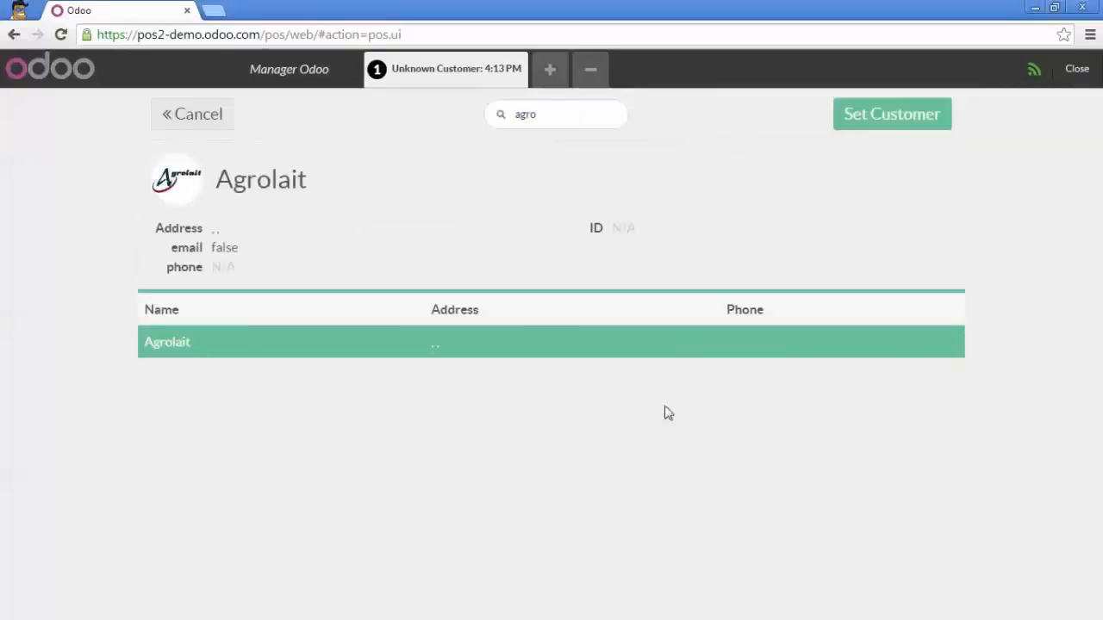
pyautogui.click(883, 130)
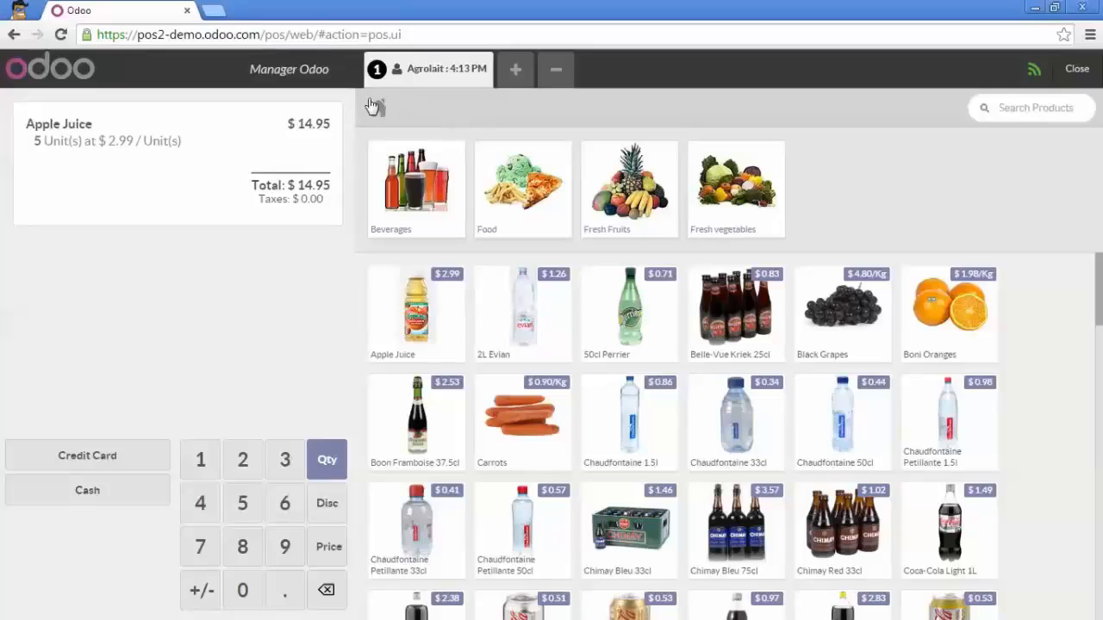
# Register a cash payment of 15 for the Agrolait order and issue its invoice
pyautogui.click(87, 491)
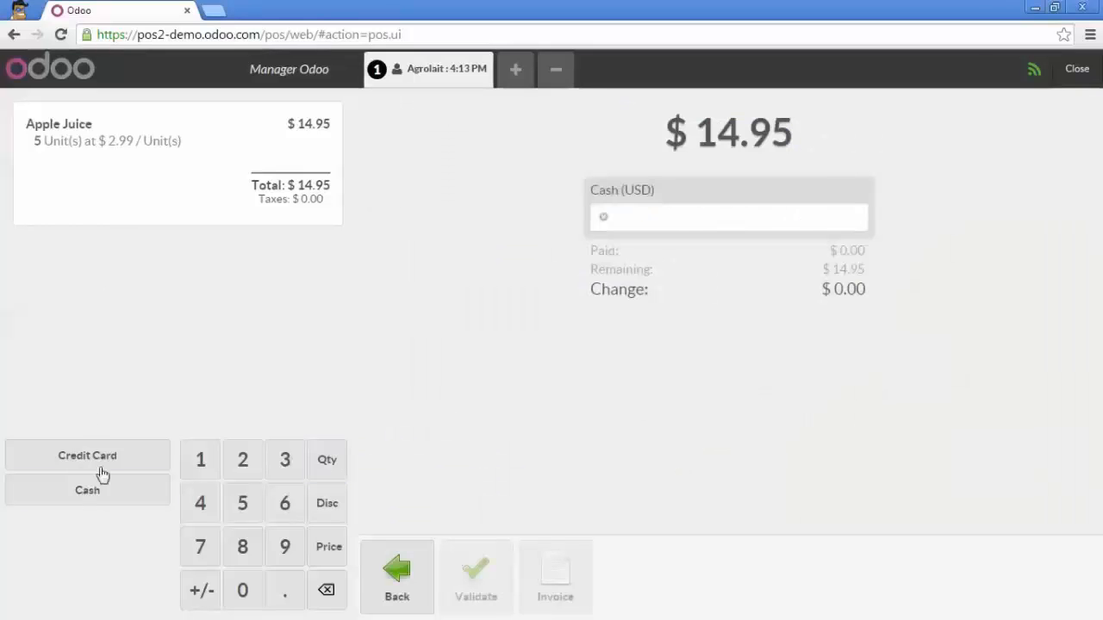
pyautogui.write('15')
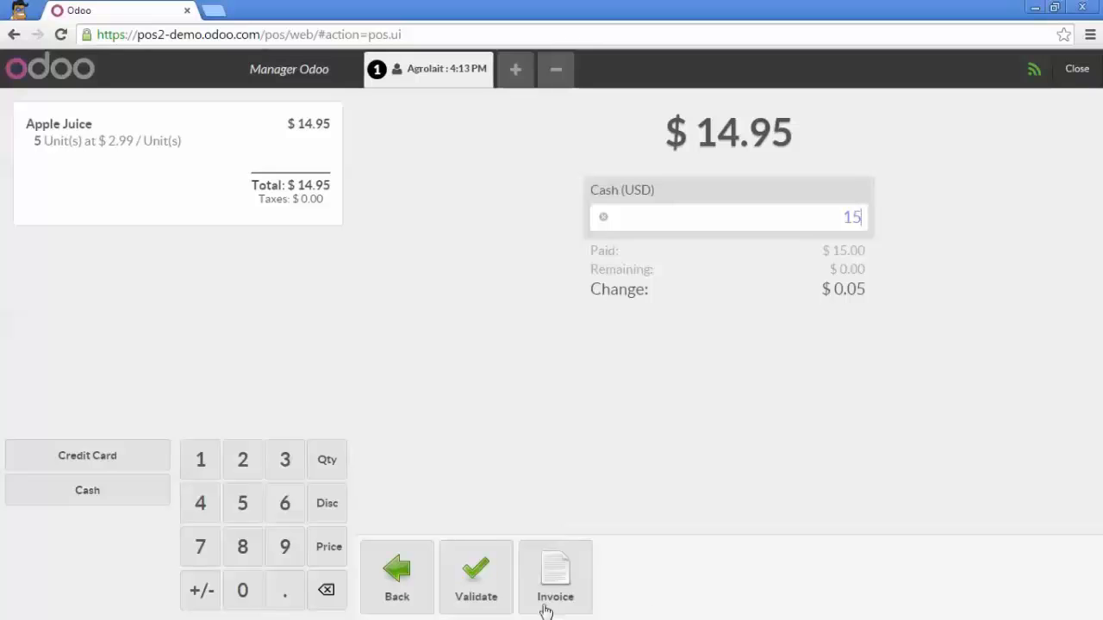
pyautogui.click(536, 575)
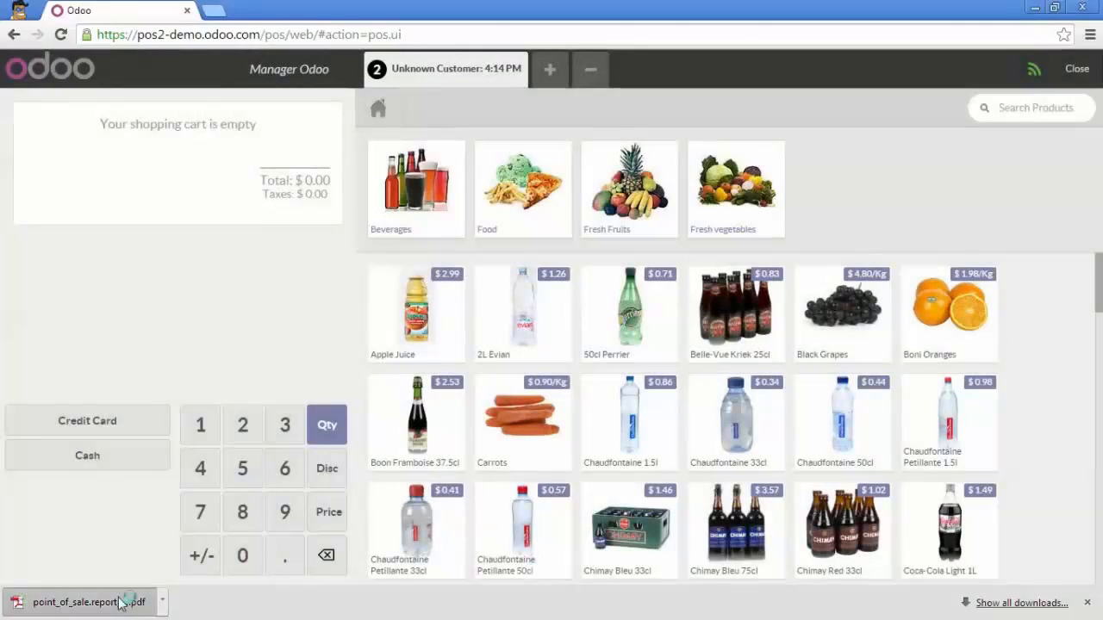
# Review the downloaded invoice PDF and the customer invoices list in Accounting
pyautogui.click(121, 602)
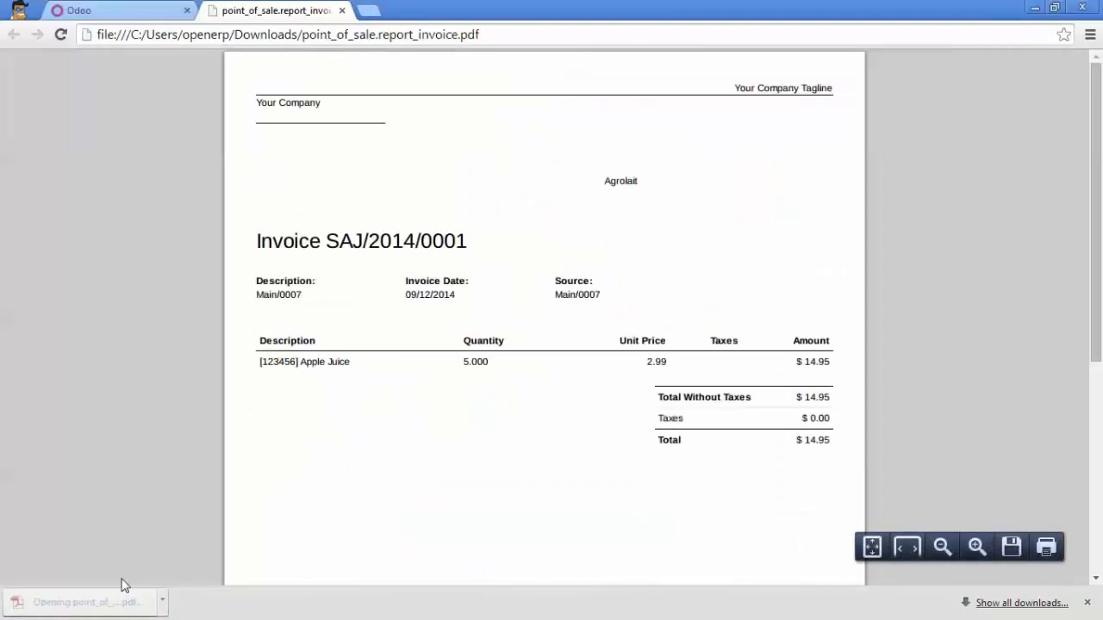
pyautogui.click(142, 13)
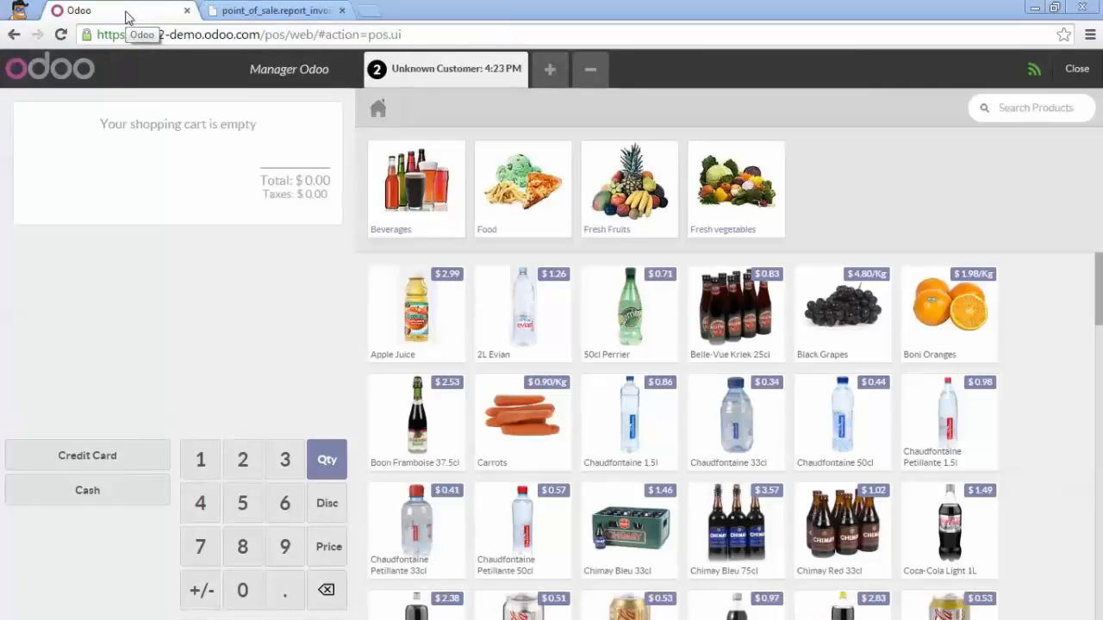
pyautogui.click(1077, 69)
pyautogui.click(1069, 76)
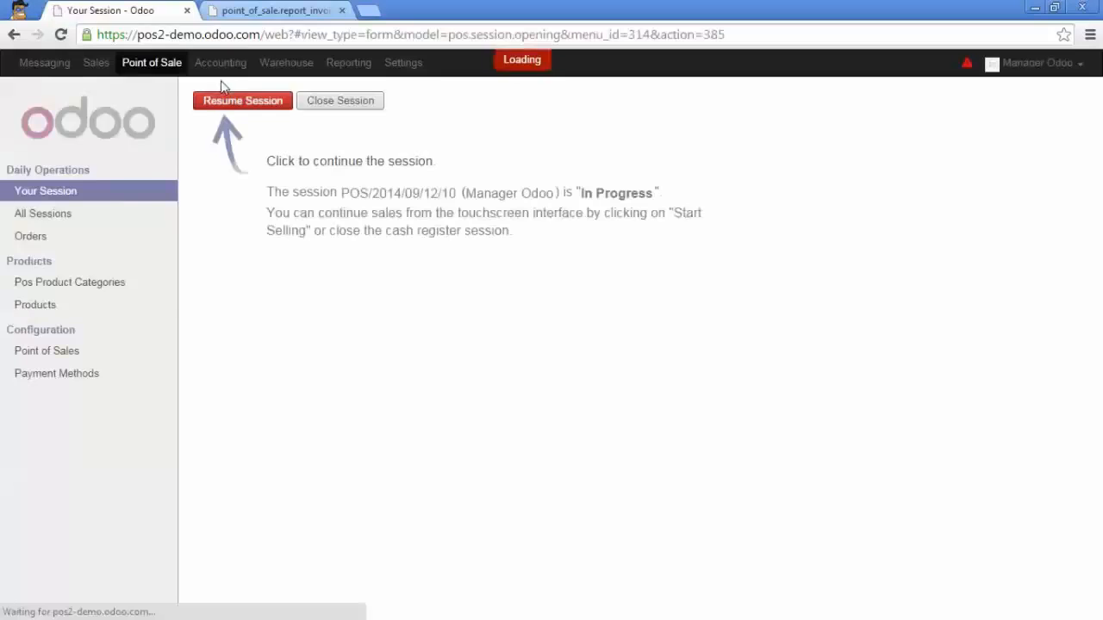
pyautogui.click(218, 69)
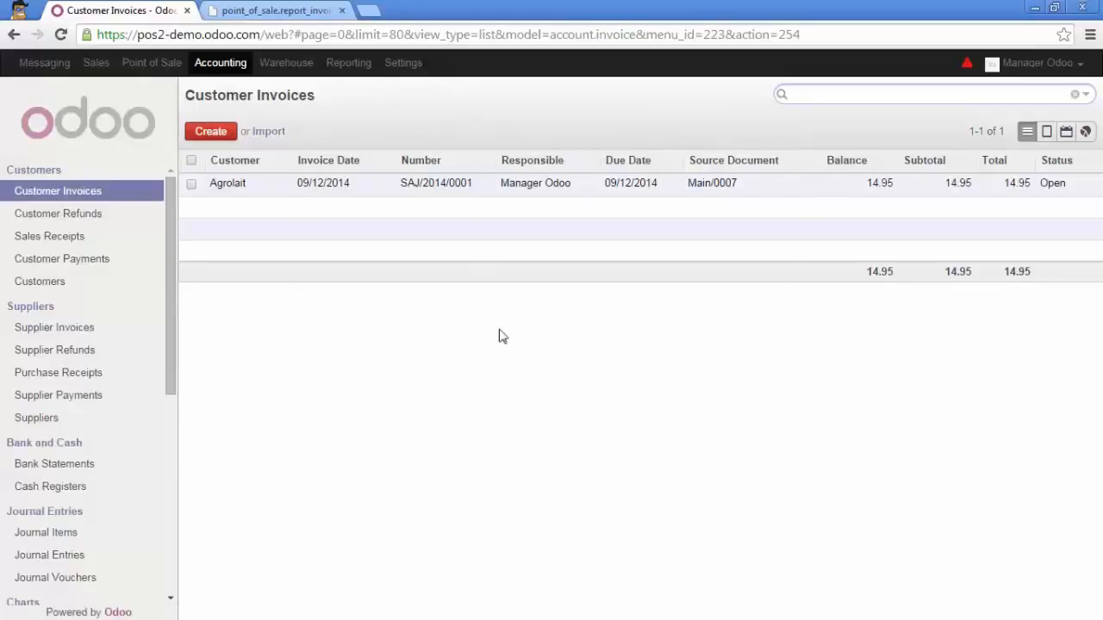
# Return to the point of sale selling interface, exit it, and check the customer invoices list in Accounting again
pyautogui.click(153, 75)
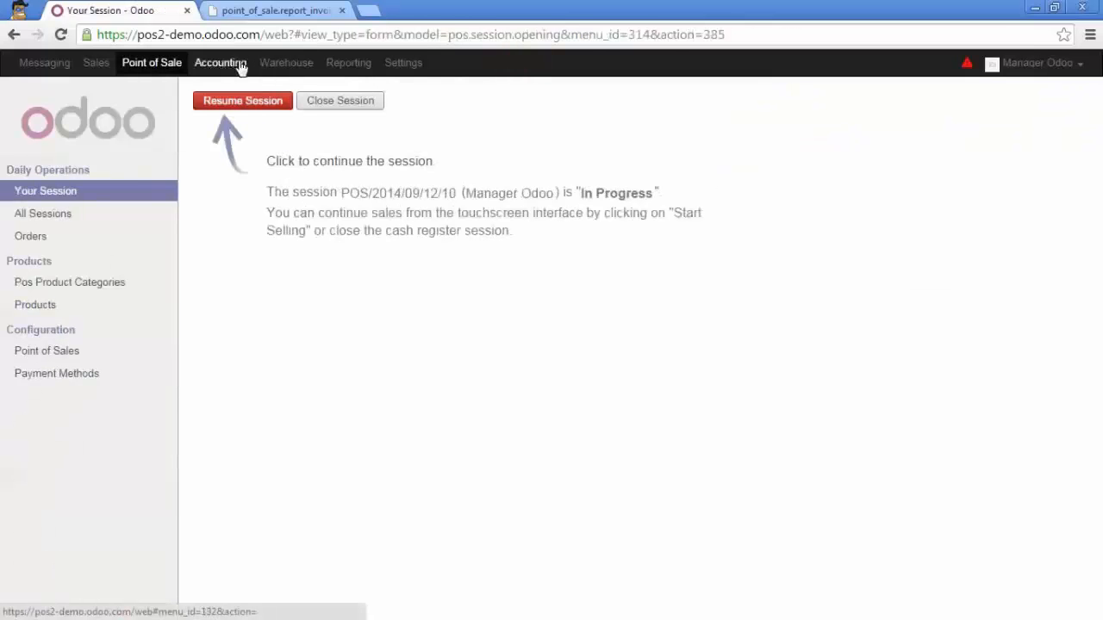
pyautogui.click(233, 107)
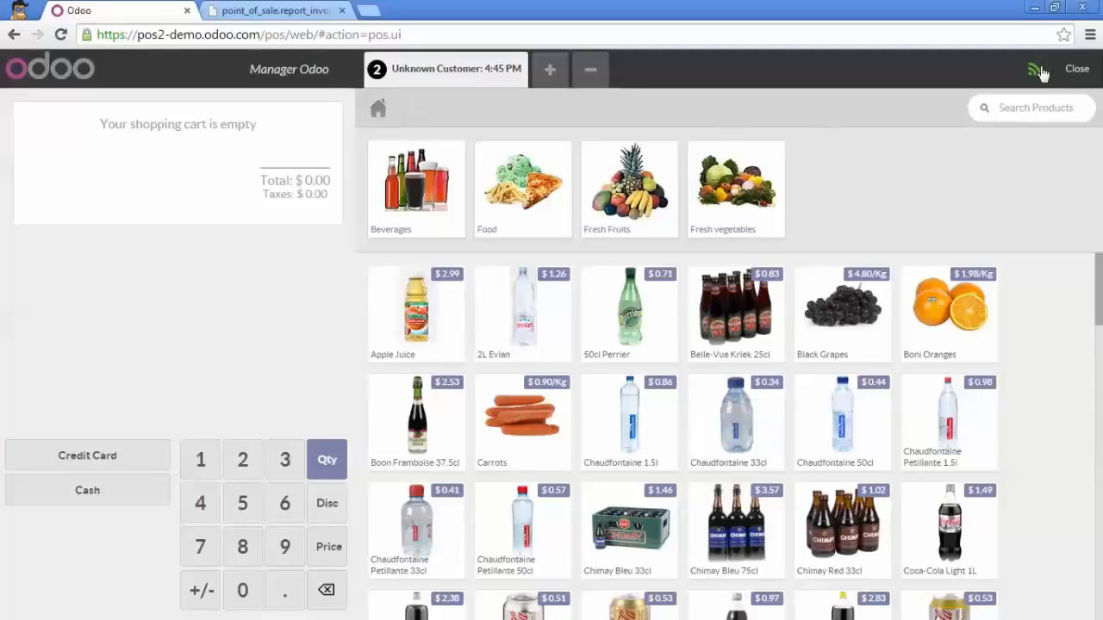
pyautogui.click(1076, 73)
pyautogui.click(1075, 71)
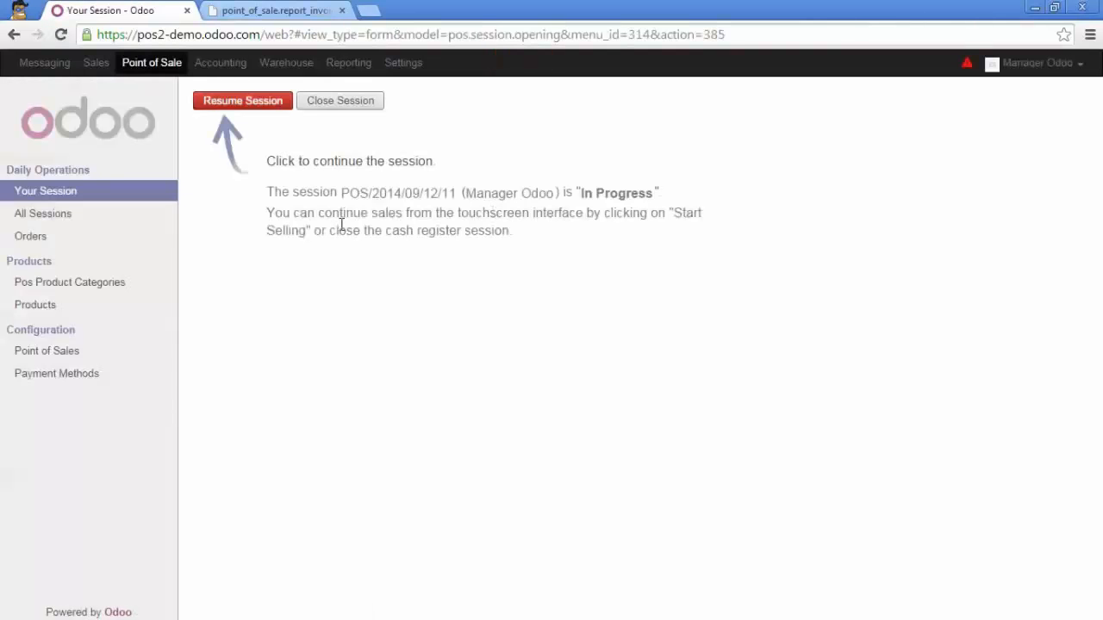
pyautogui.click(219, 67)
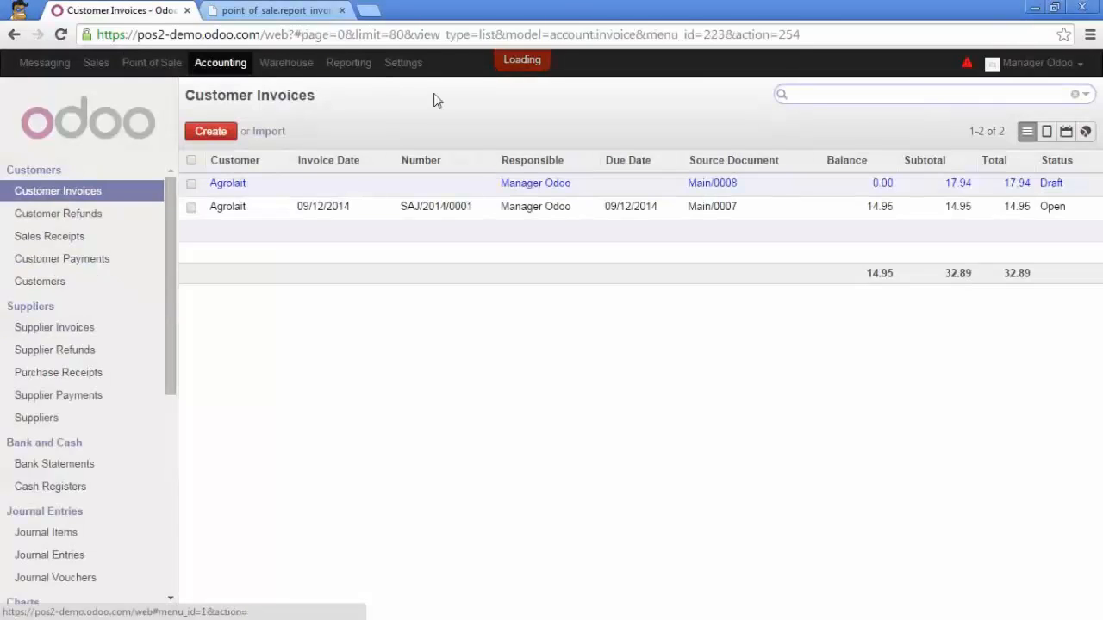
pyautogui.click(409, 69)
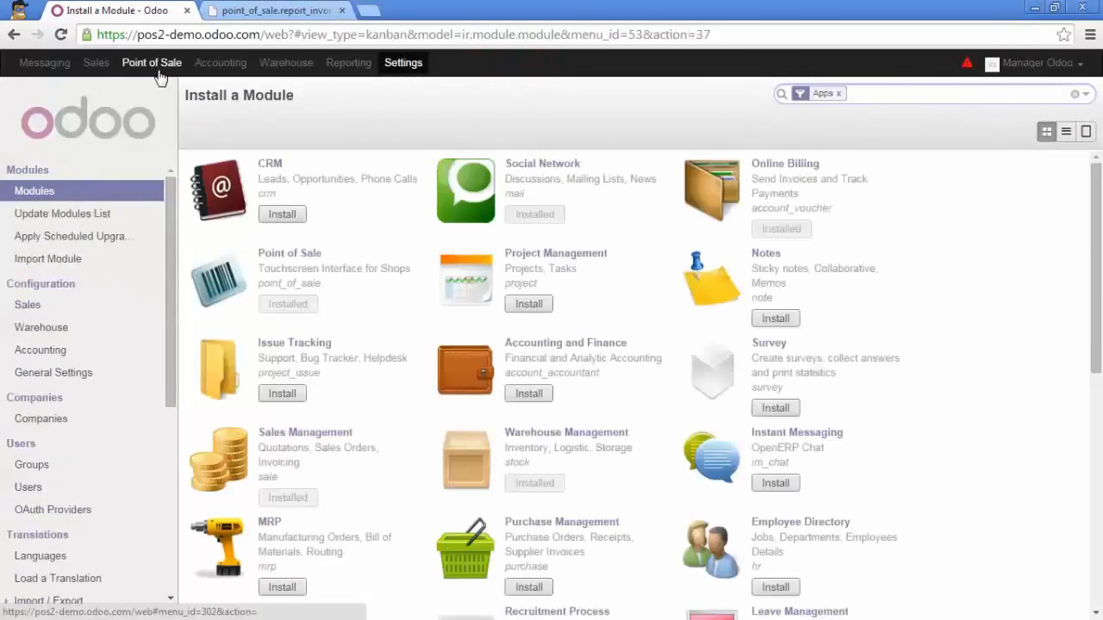
# Resume the point of sale session and add 6 units of Apple Juice to the new order
pyautogui.click(158, 74)
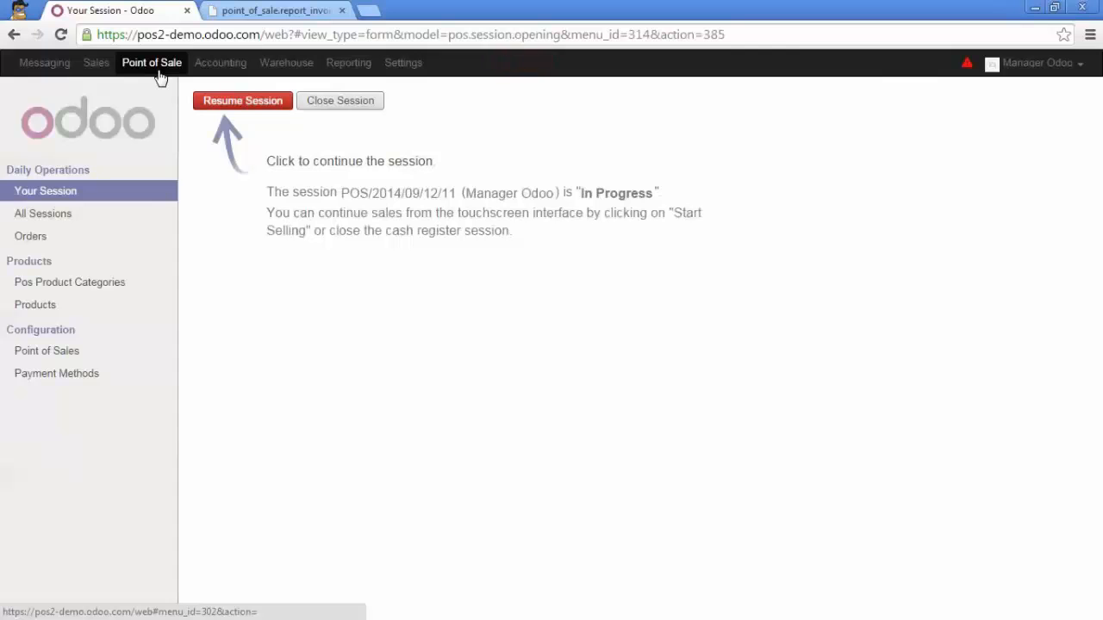
pyautogui.click(257, 105)
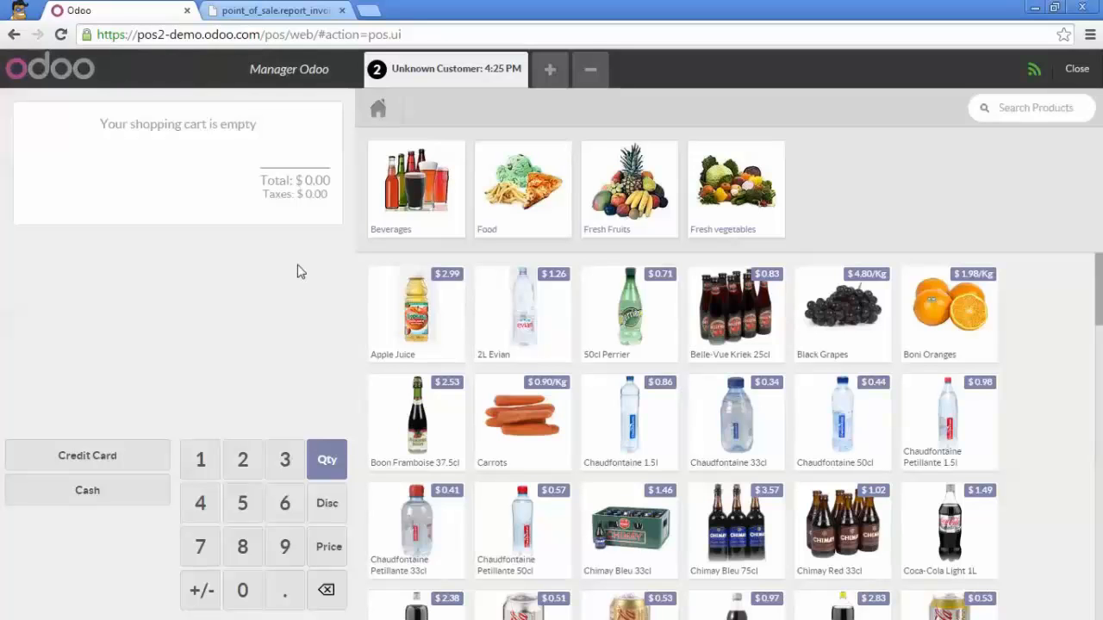
pyautogui.click(419, 319)
pyautogui.click(419, 319)
pyautogui.click(420, 319)
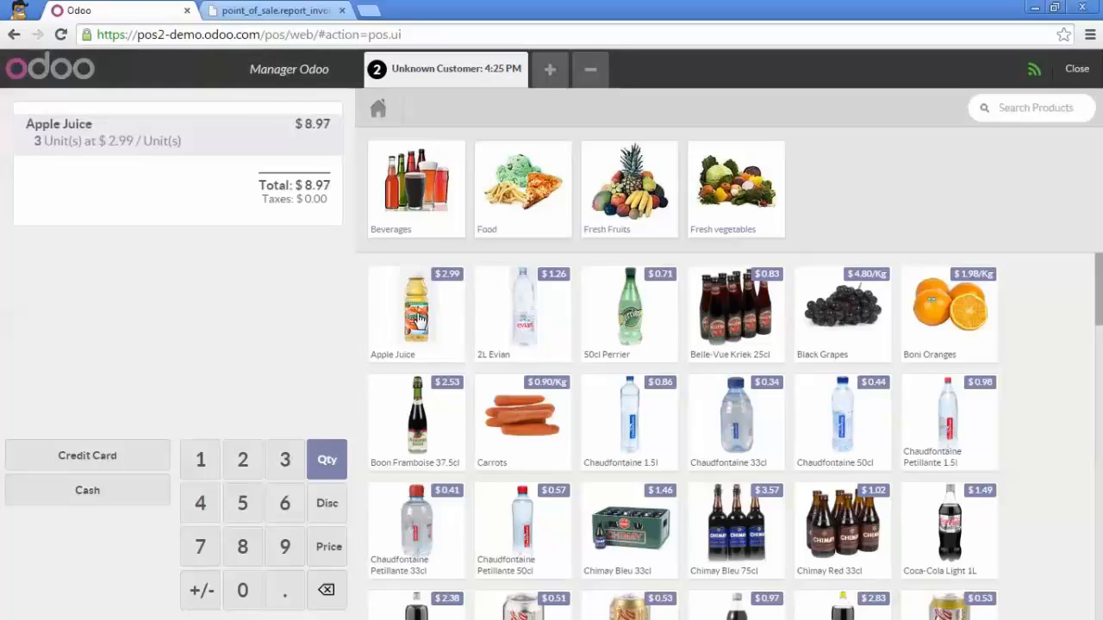
pyautogui.click(419, 319)
pyautogui.click(419, 319)
pyautogui.click(420, 319)
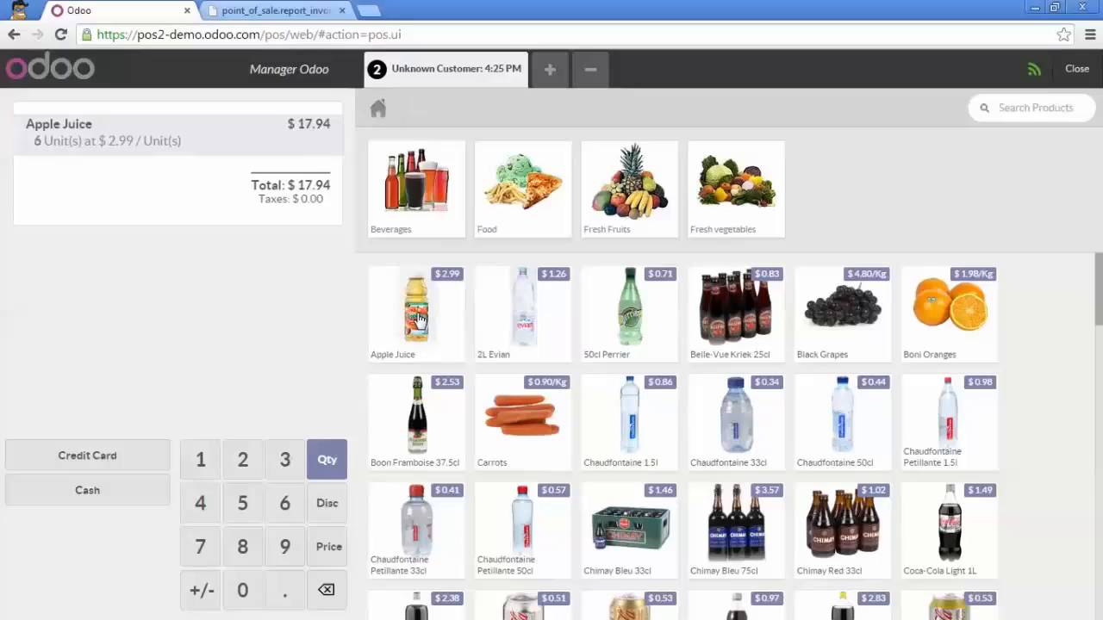
# Register a cash payment of 20 for the Apple Juice order, validate it without printing the receipt, and move on to a new order
pyautogui.click(131, 488)
pyautogui.write('220')
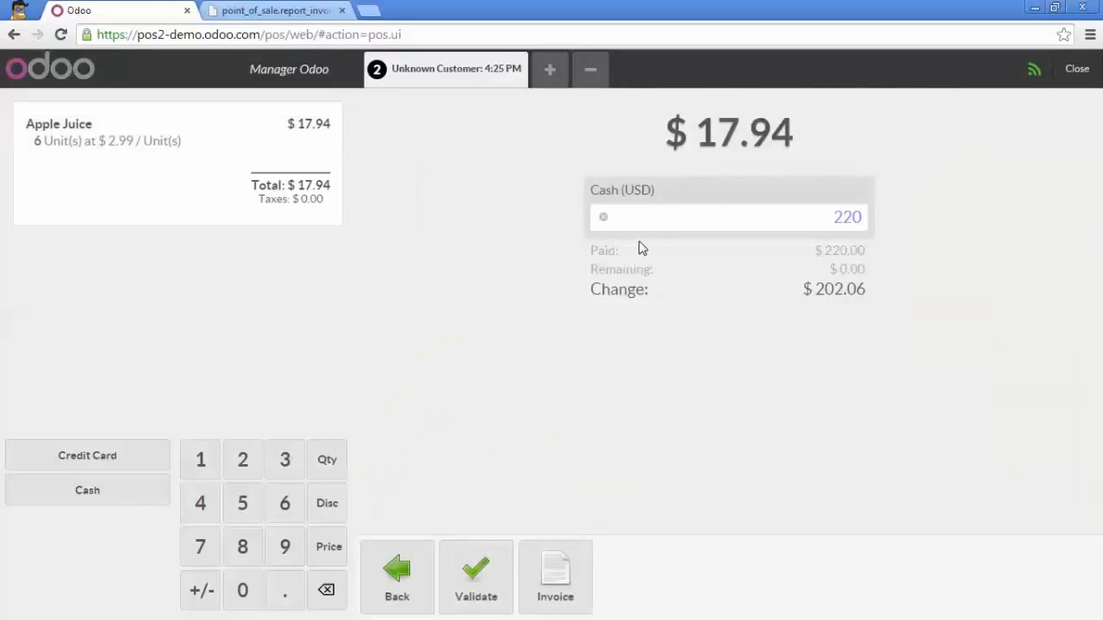
pyautogui.press('BackSpace')
pyautogui.press('BackSpace')
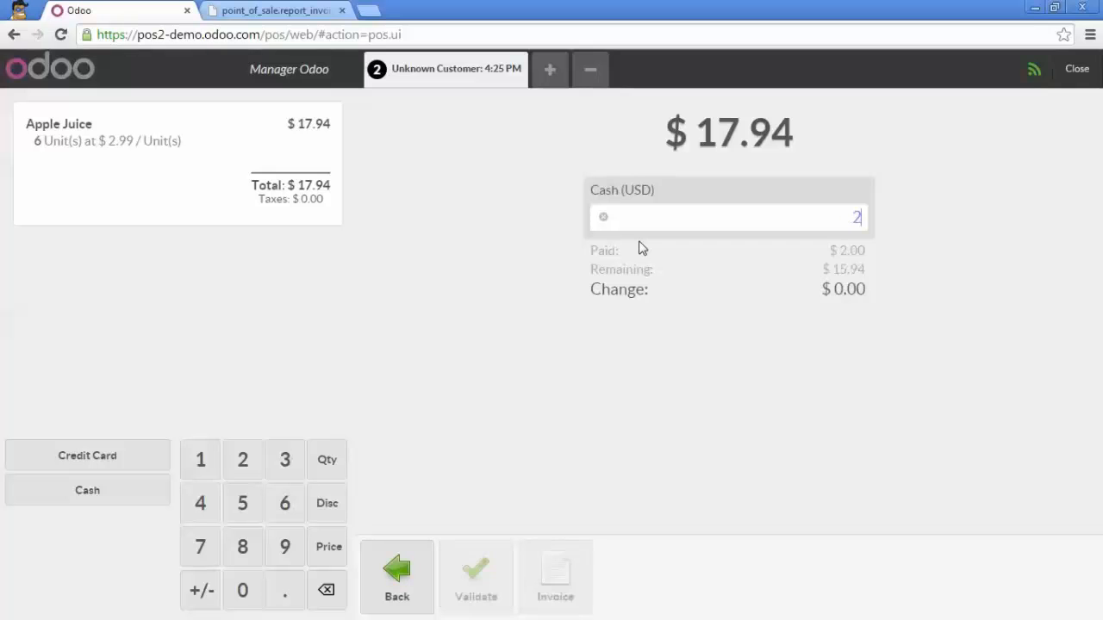
pyautogui.write('0')
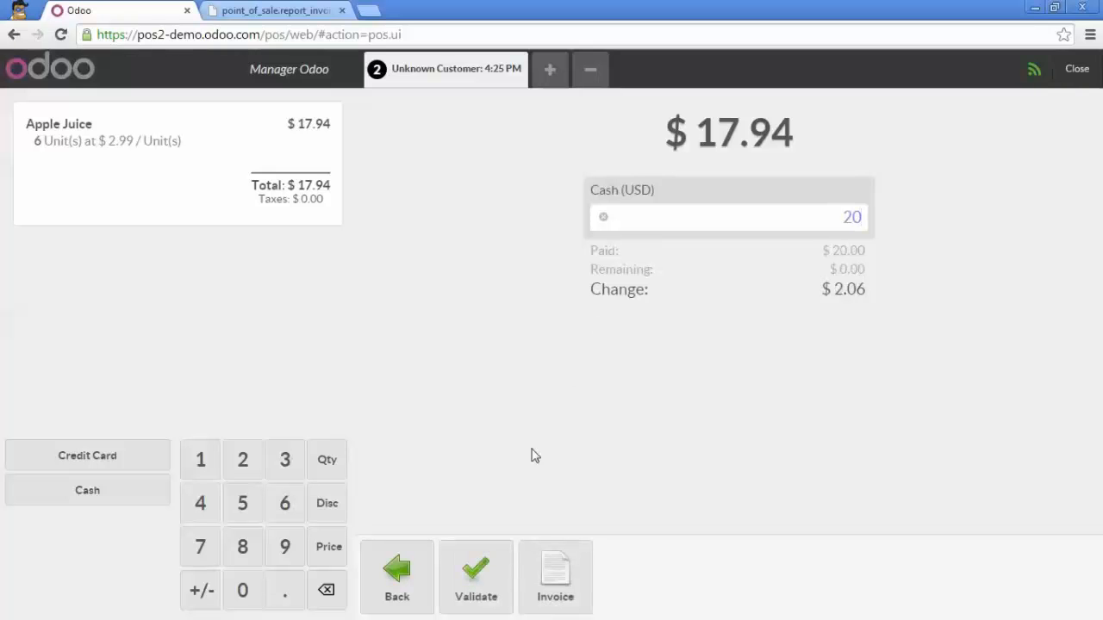
pyautogui.click(474, 571)
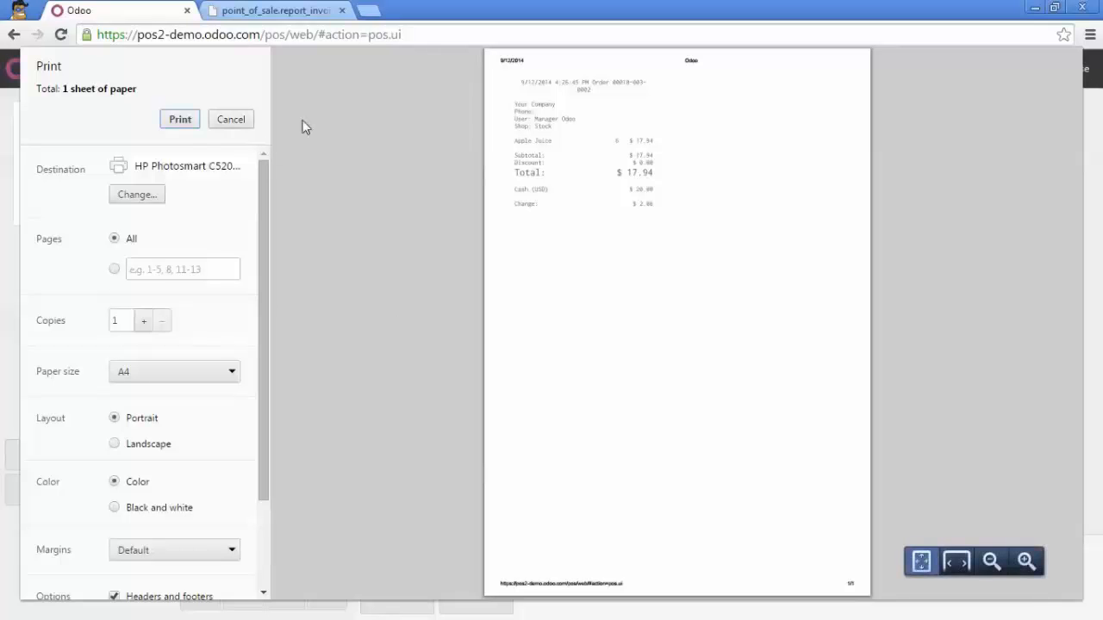
pyautogui.click(233, 119)
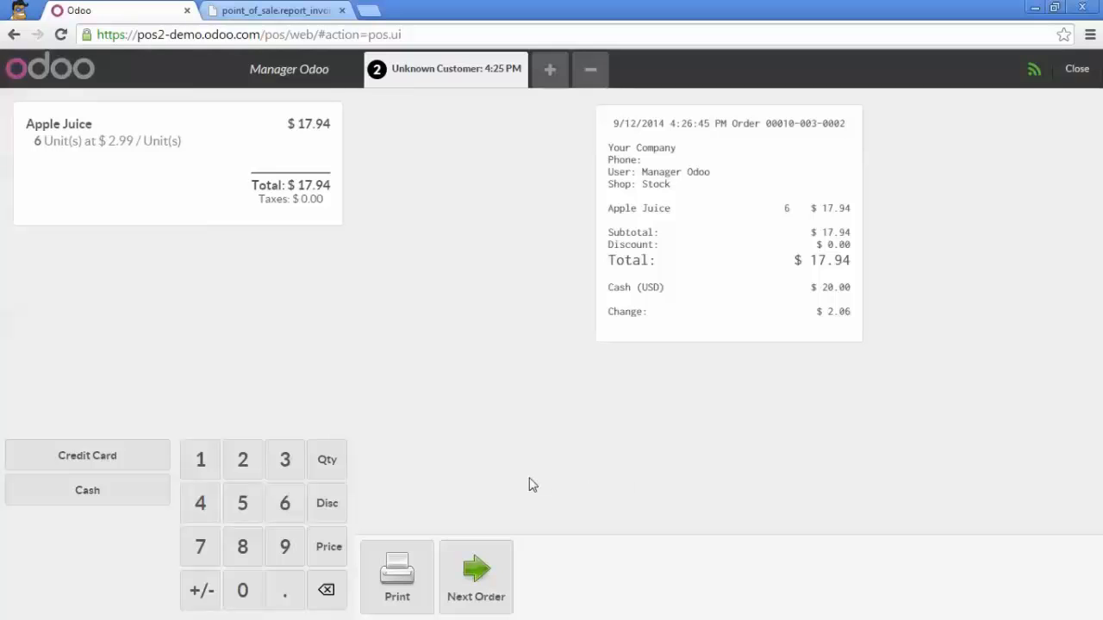
pyautogui.click(482, 582)
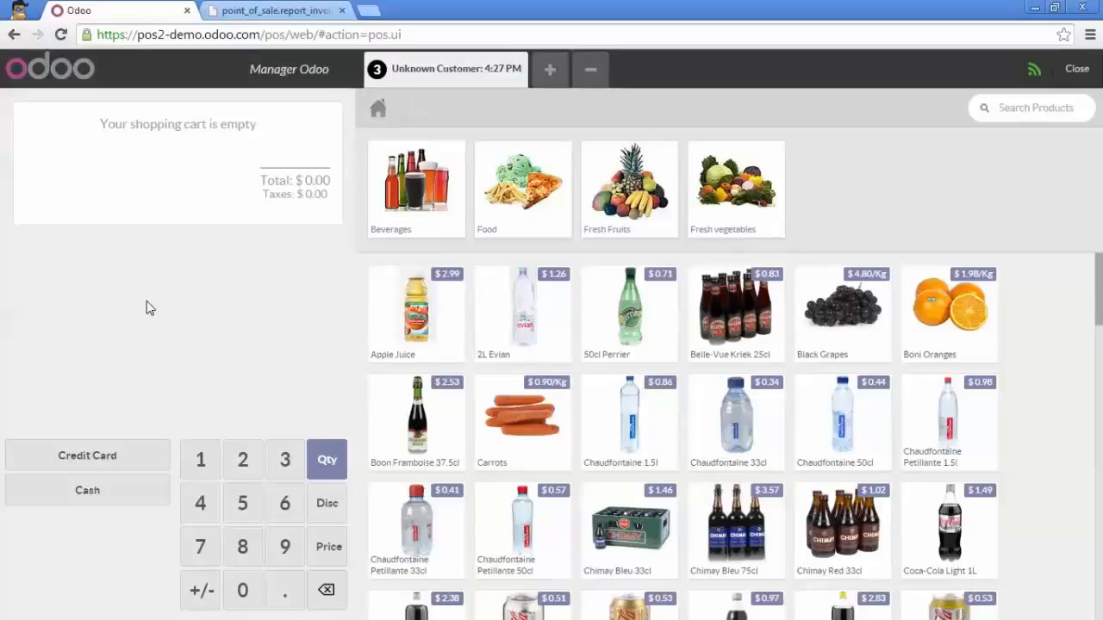
# Exit the selling interface and open the paid 17.94 Apple Juice order from the point of sale orders list
pyautogui.click(1068, 70)
pyautogui.click(1065, 72)
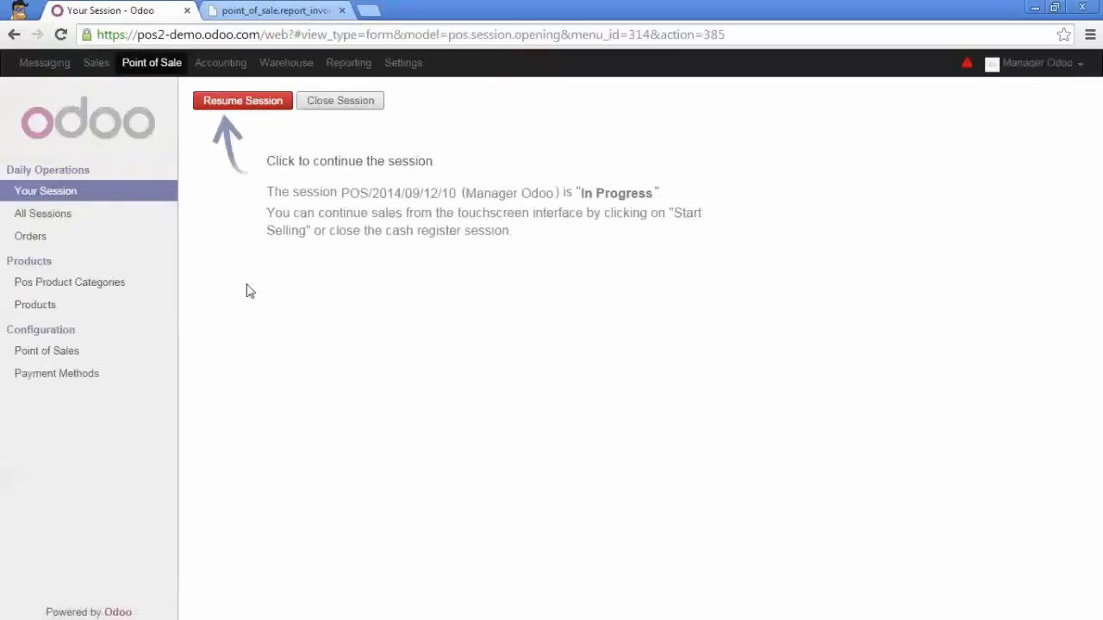
pyautogui.click(49, 238)
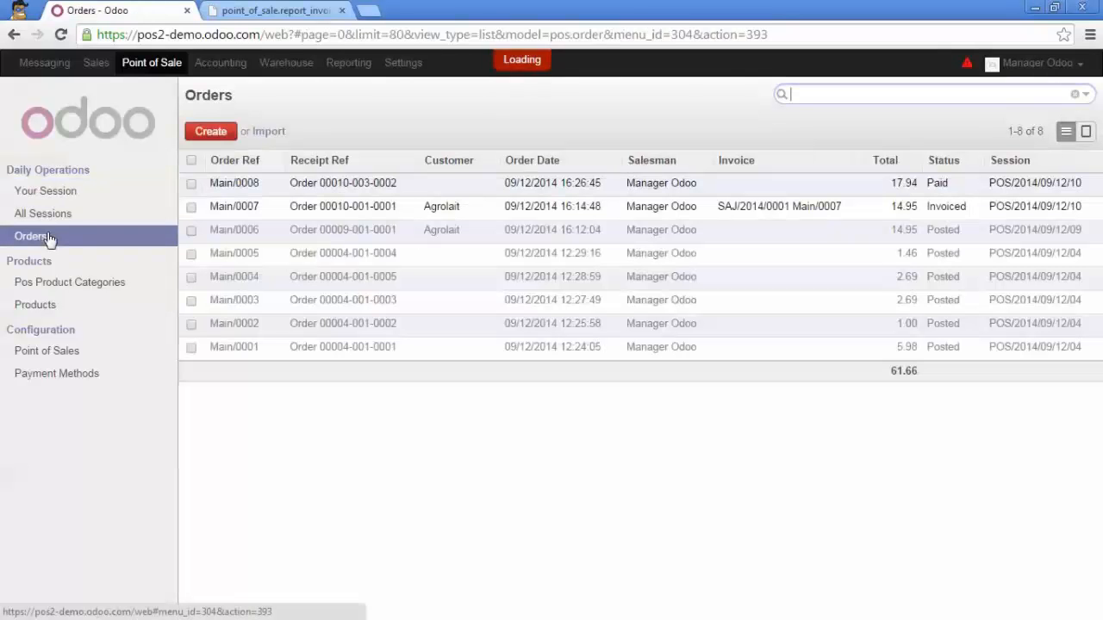
pyautogui.click(246, 188)
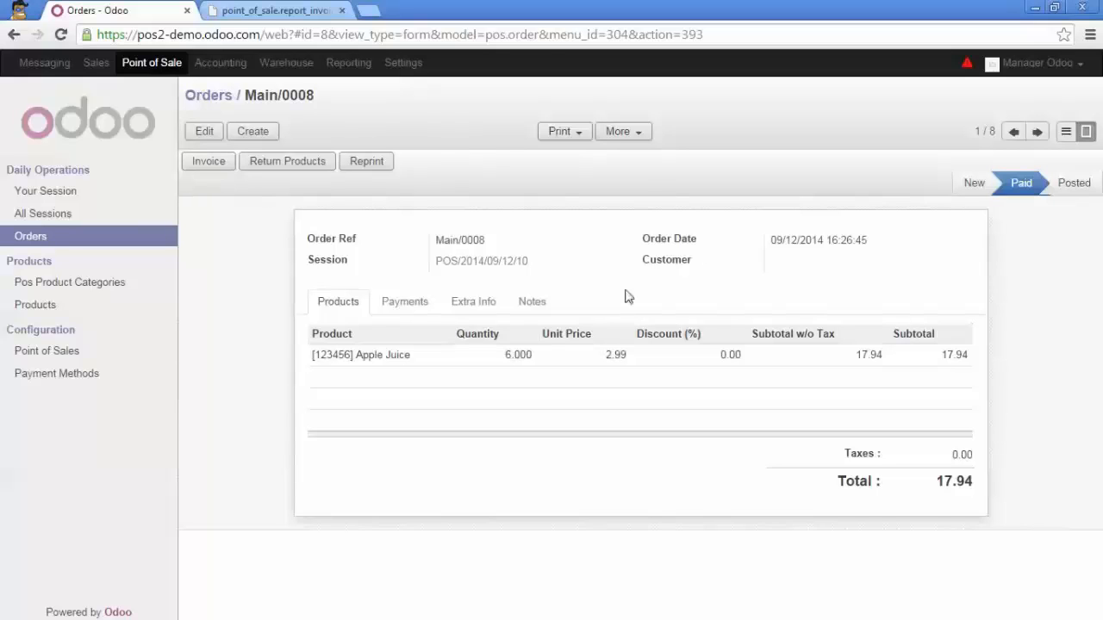
# Set Agrolait as the customer of the paid Apple Juice order and create its invoice
pyautogui.click(219, 169)
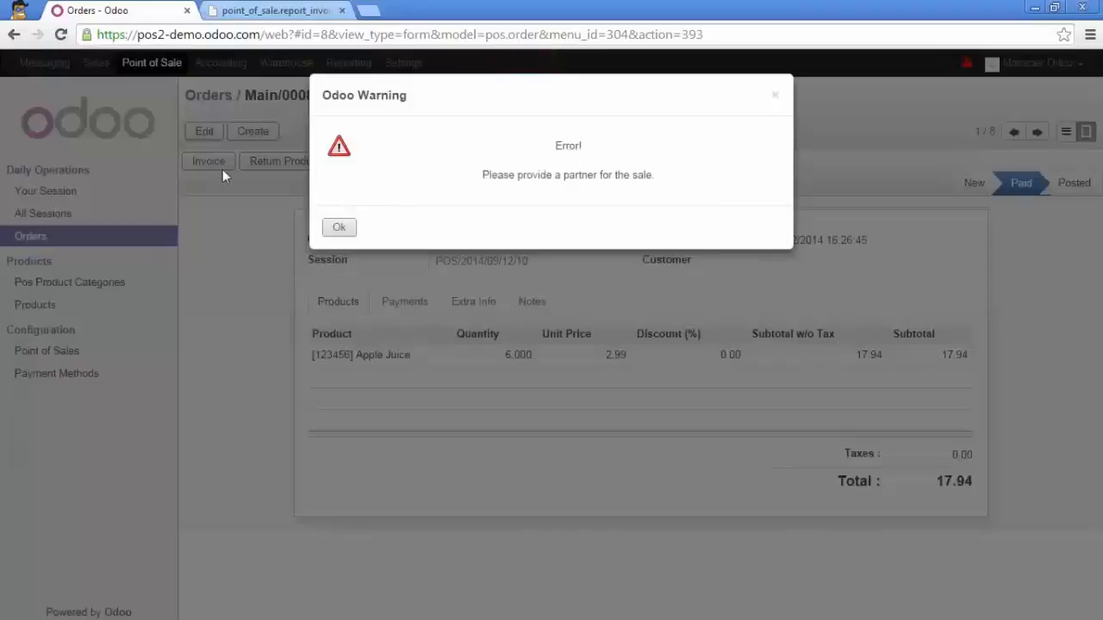
pyautogui.click(342, 229)
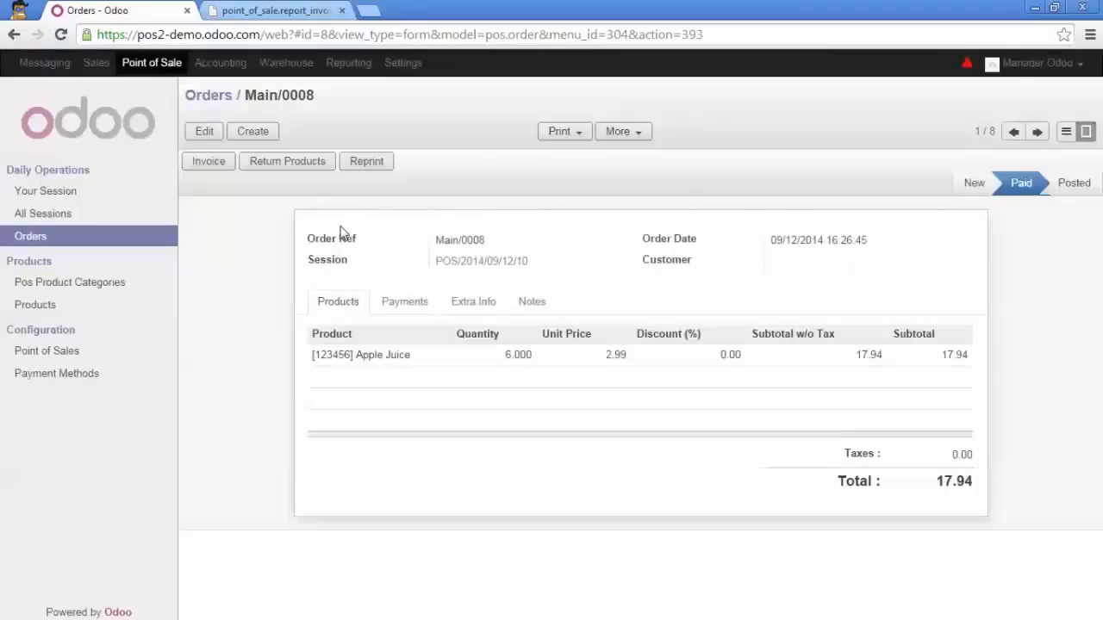
pyautogui.click(206, 134)
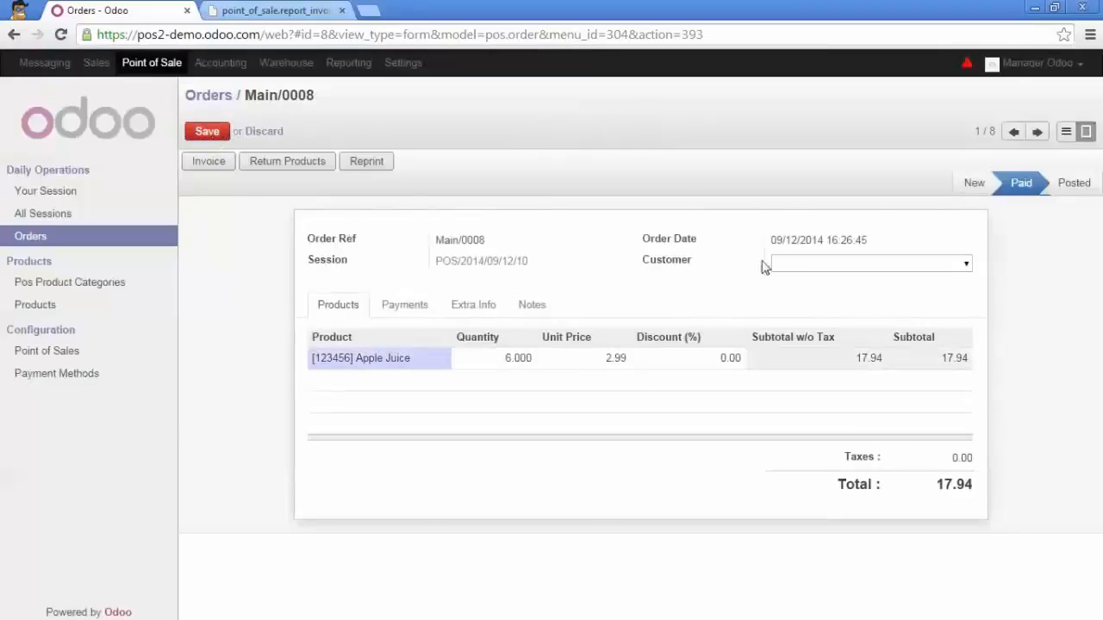
pyautogui.click(798, 265)
pyautogui.write('Agro')
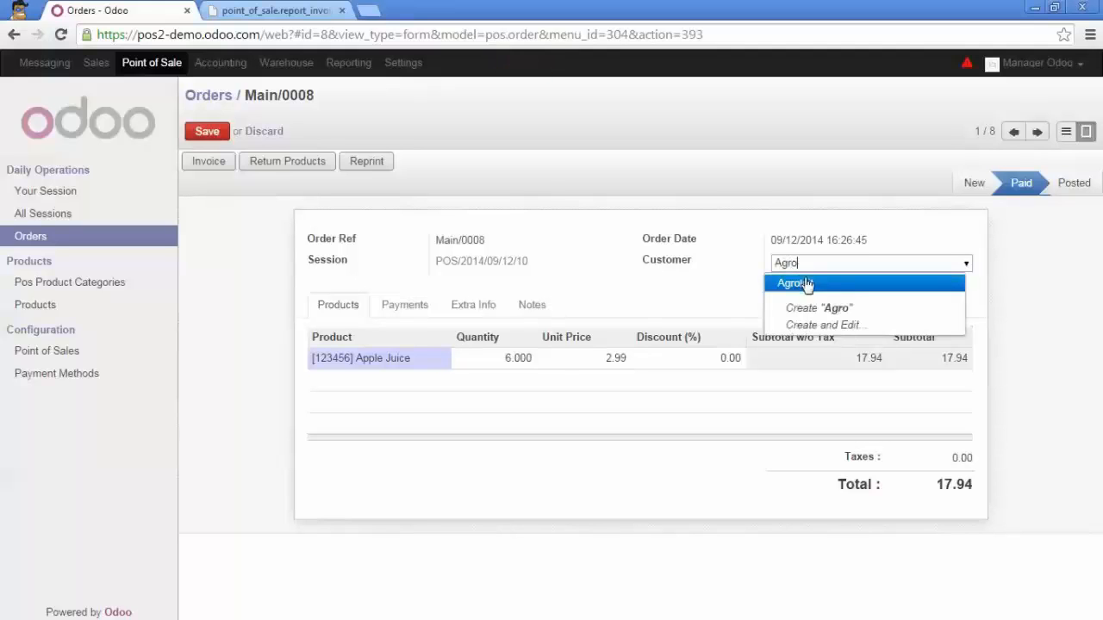
pyautogui.click(805, 285)
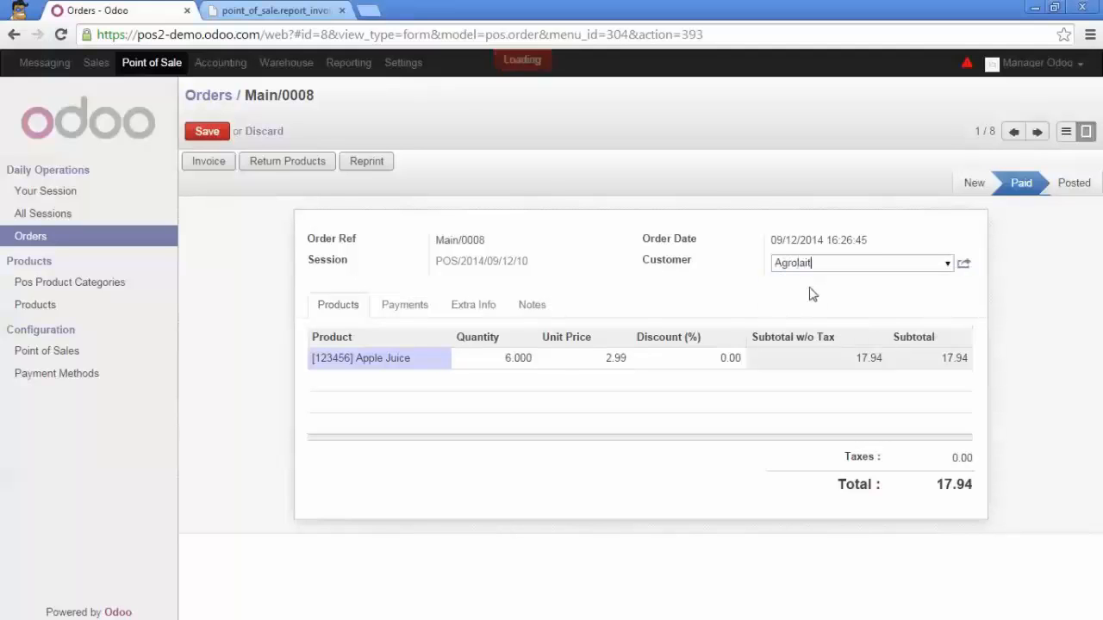
pyautogui.click(211, 168)
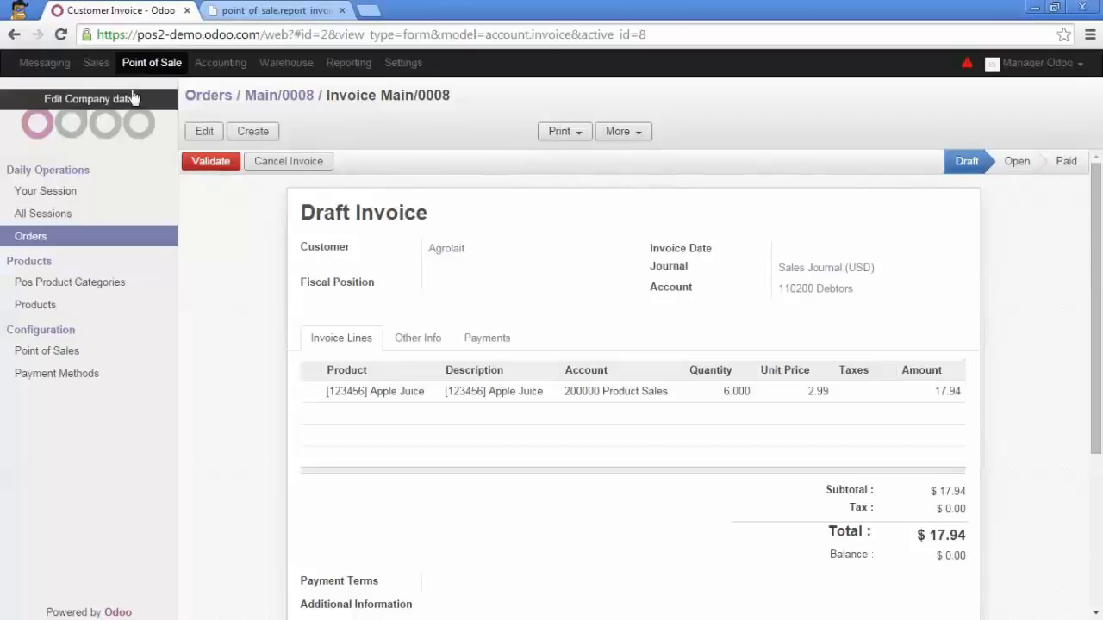
# Close the current point of sale session, validating the closing and posting its entries
pyautogui.click(153, 69)
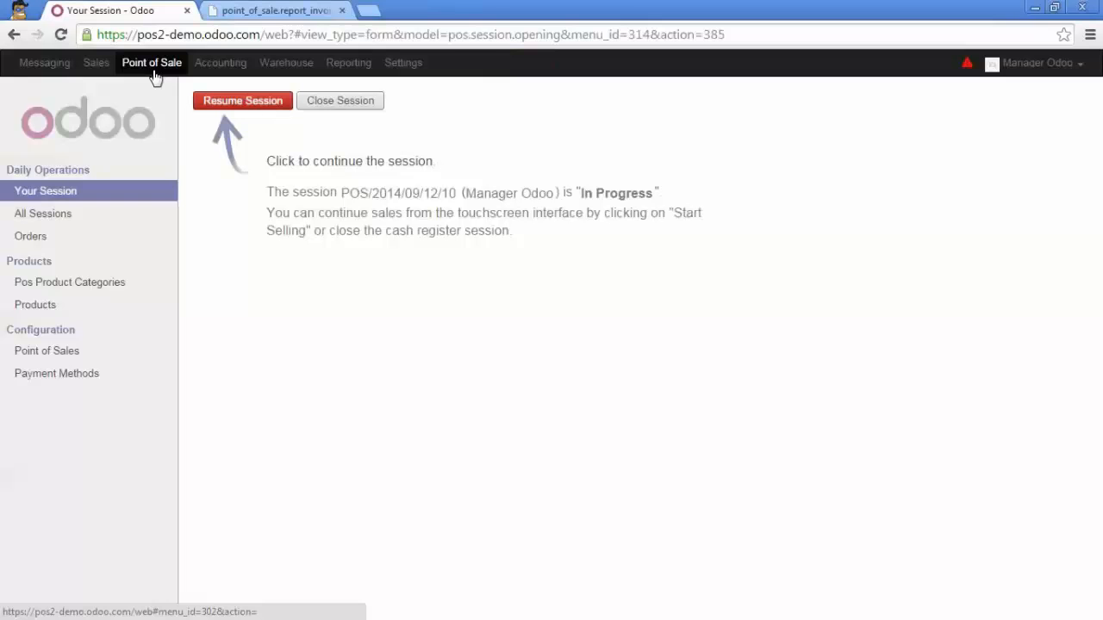
pyautogui.click(332, 108)
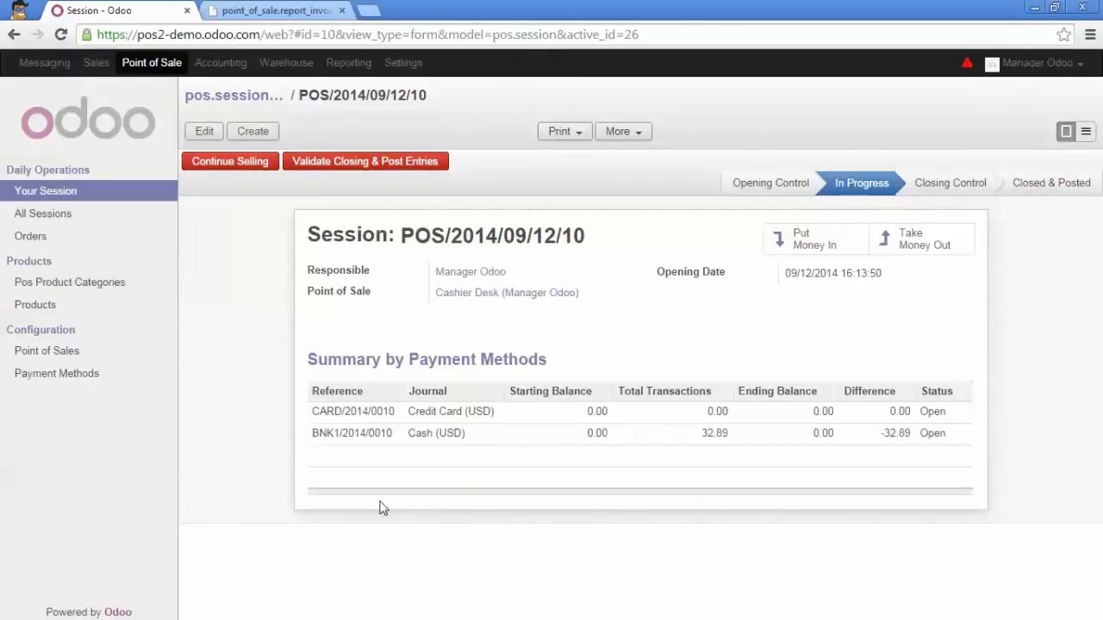
pyautogui.click(365, 162)
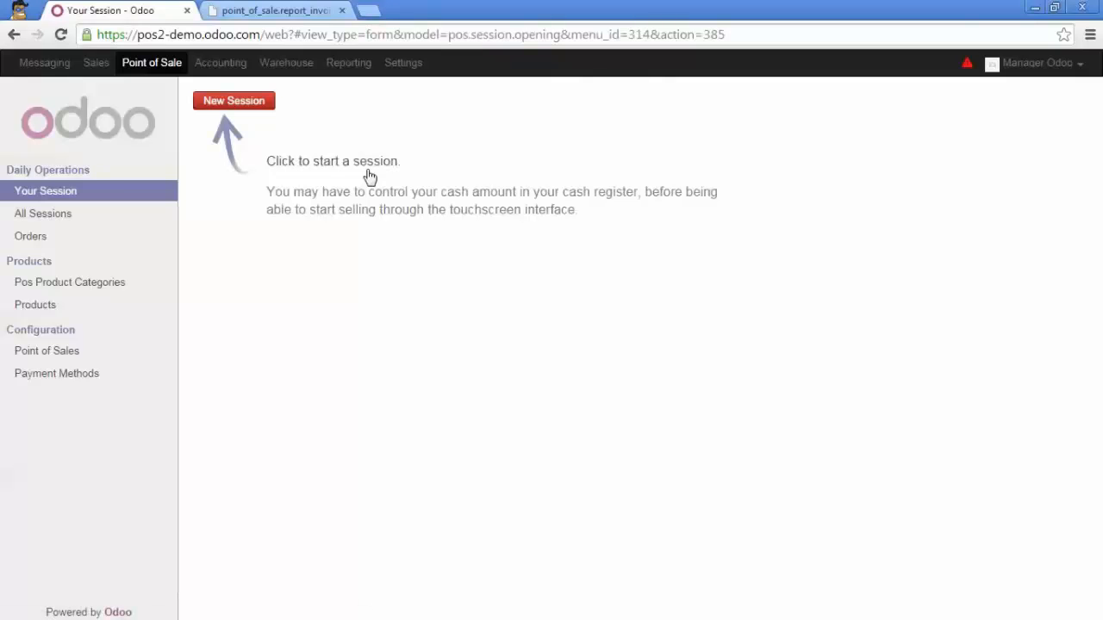
# Open Agrolait's draft 17.94 customer invoice in Accounting and validate it
pyautogui.click(220, 62)
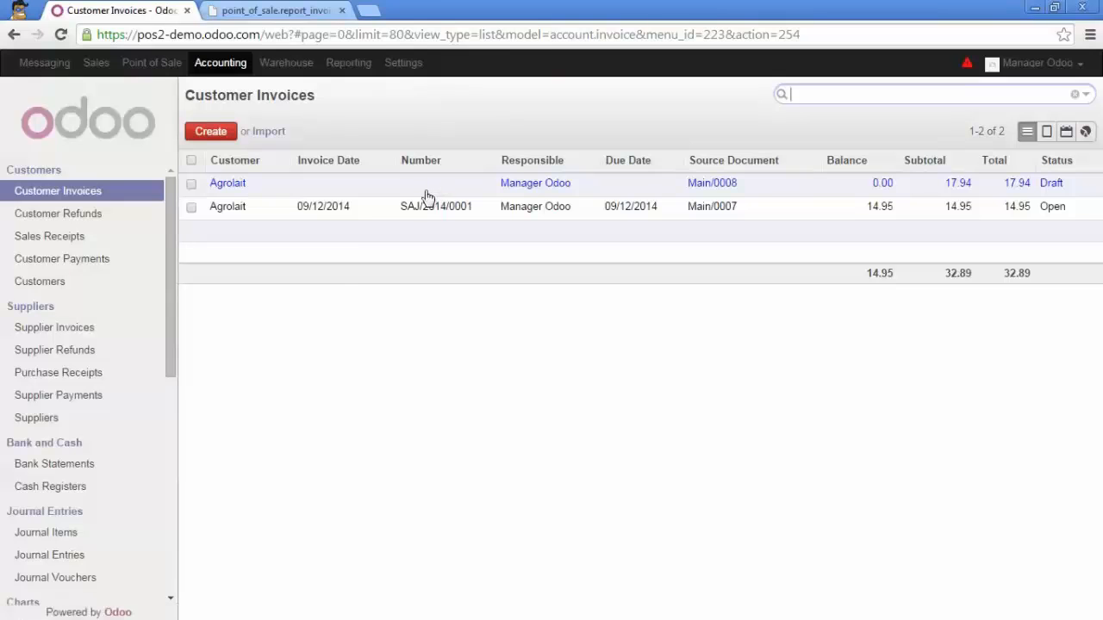
pyautogui.click(424, 188)
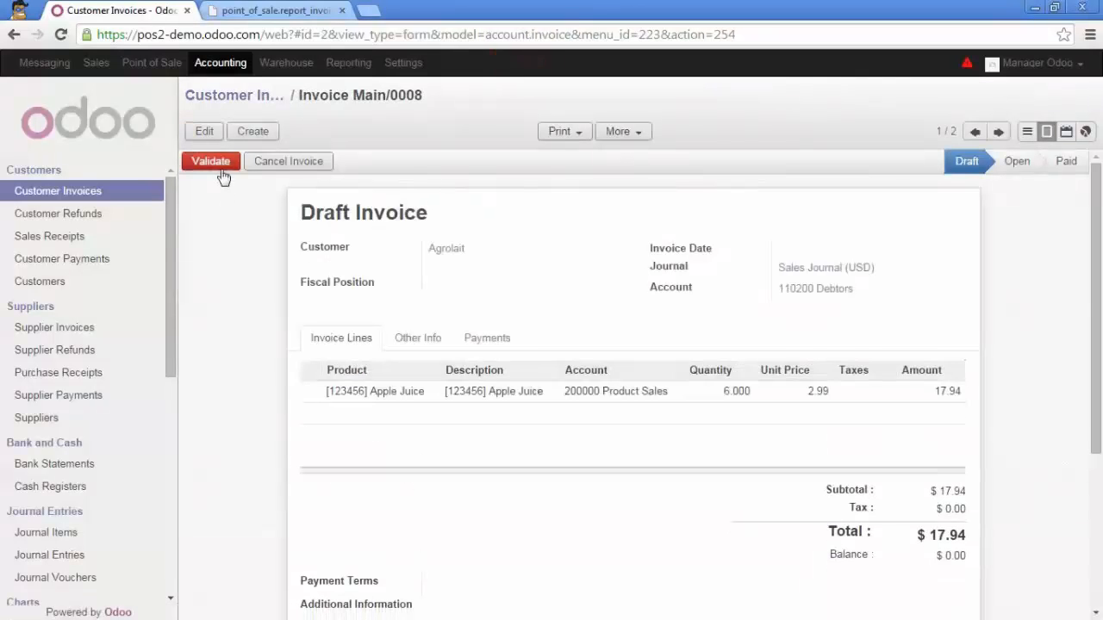
pyautogui.click(217, 166)
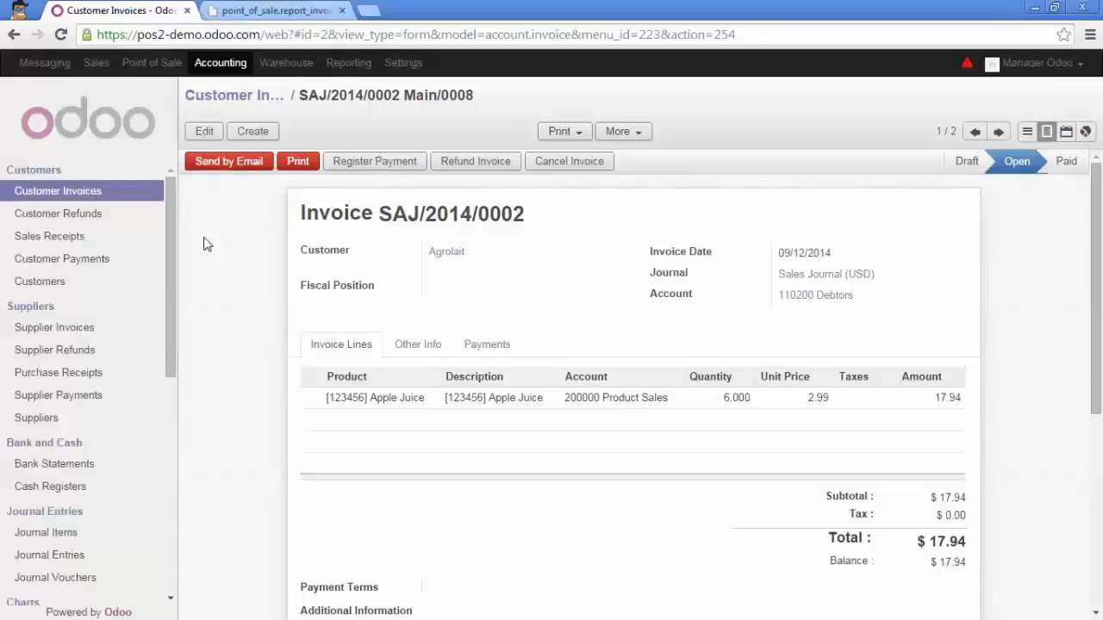
# Manually reconcile Agrolait's 14.95 sales journal item with its 15.00 cash payment and 0.05 cash return
pyautogui.scroll(-4, 107, 321)
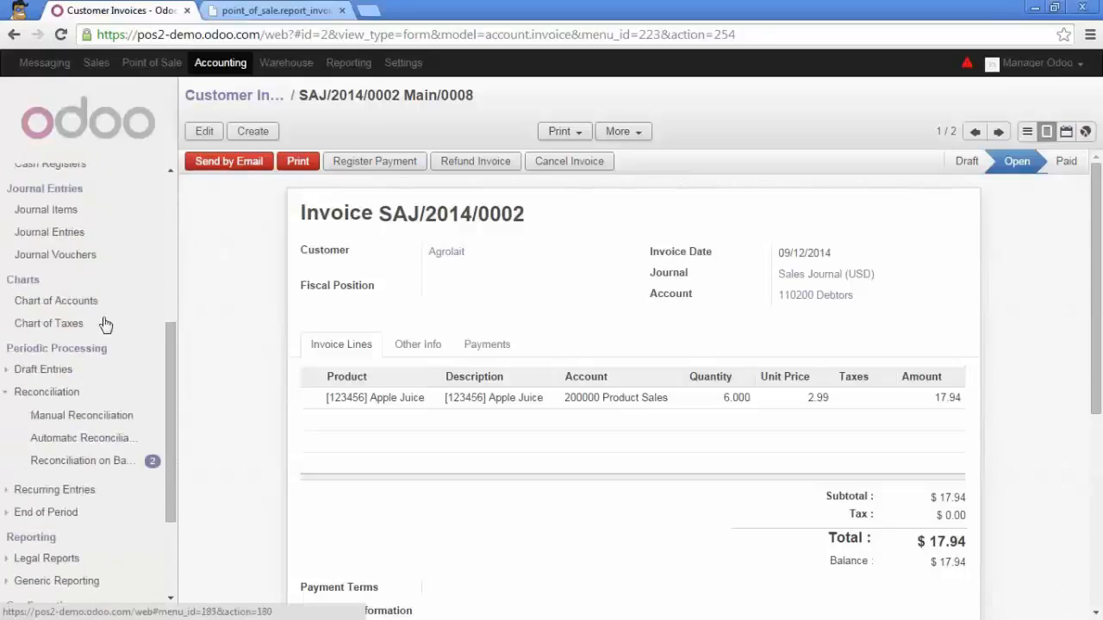
pyautogui.click(79, 420)
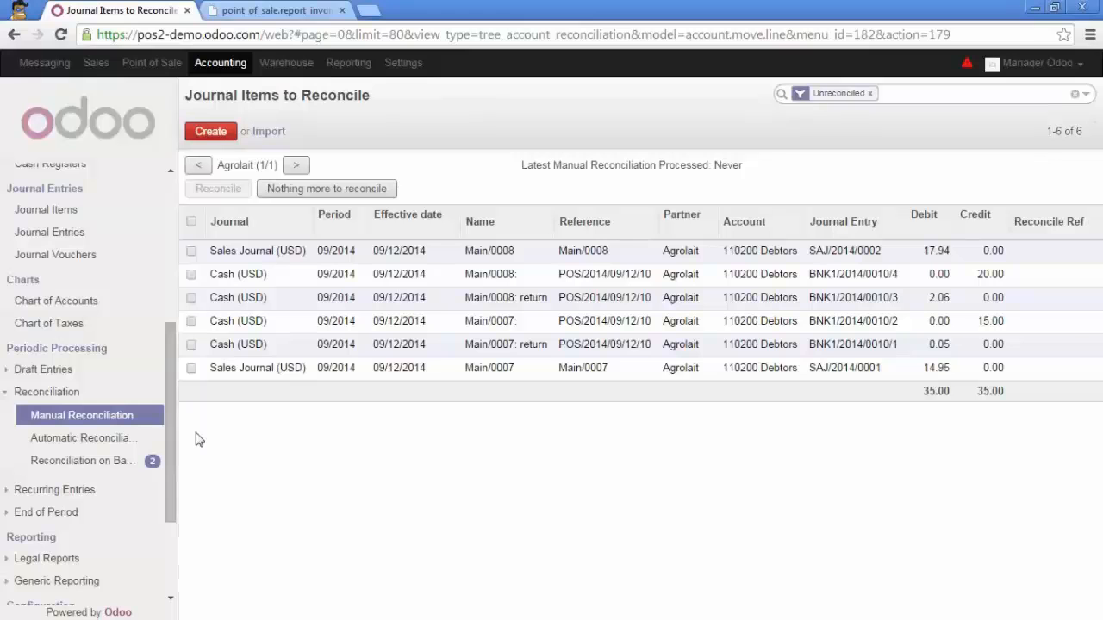
pyautogui.click(191, 368)
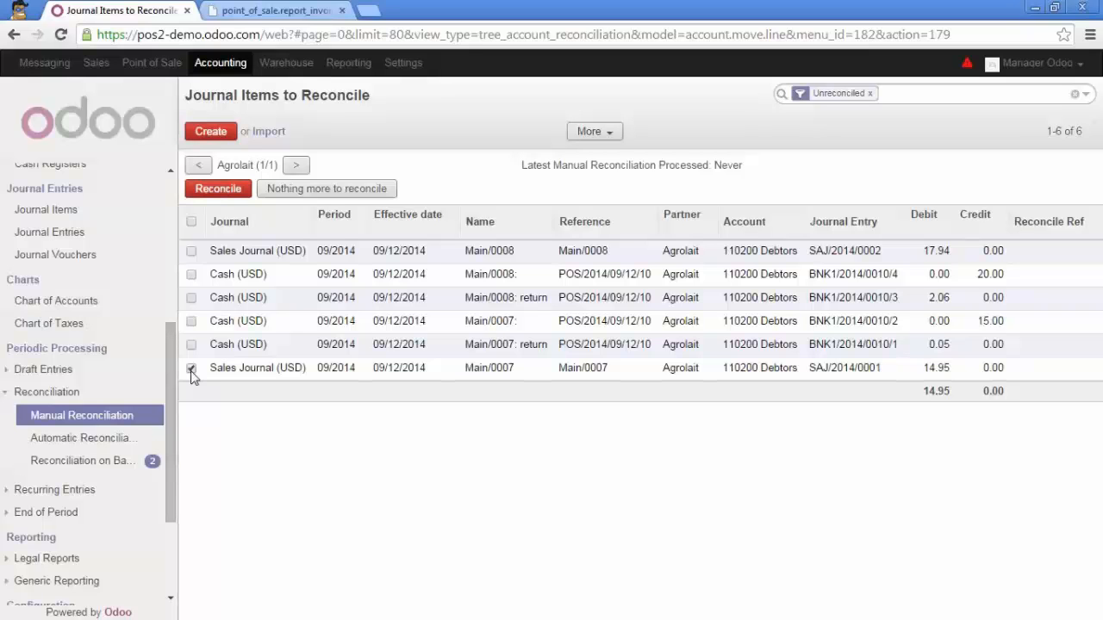
pyautogui.click(191, 322)
pyautogui.click(191, 345)
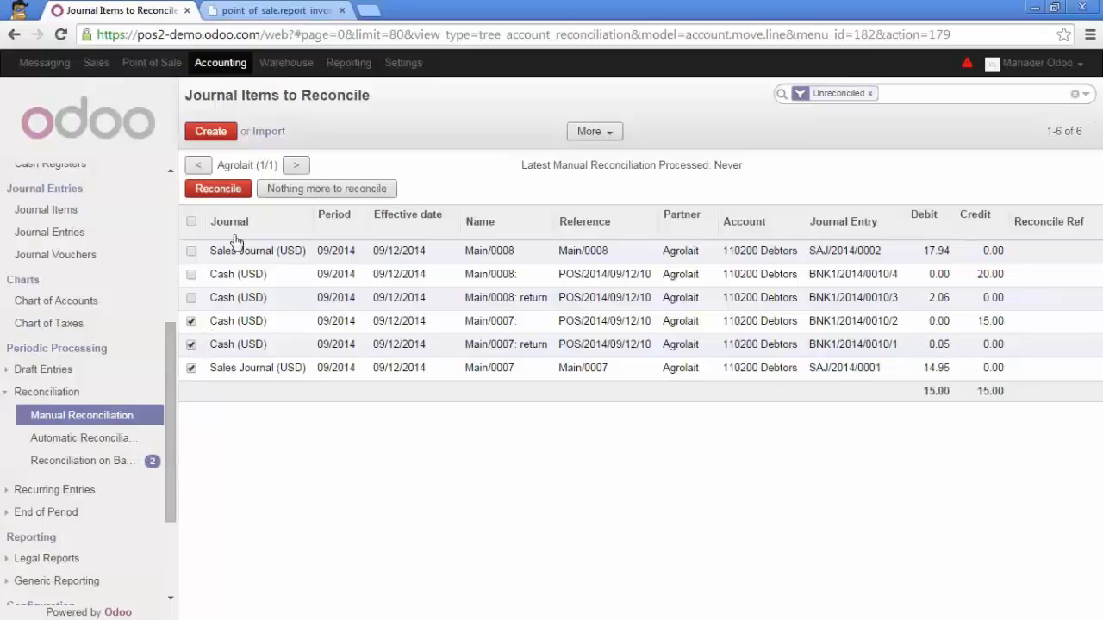
pyautogui.click(231, 189)
pyautogui.click(258, 306)
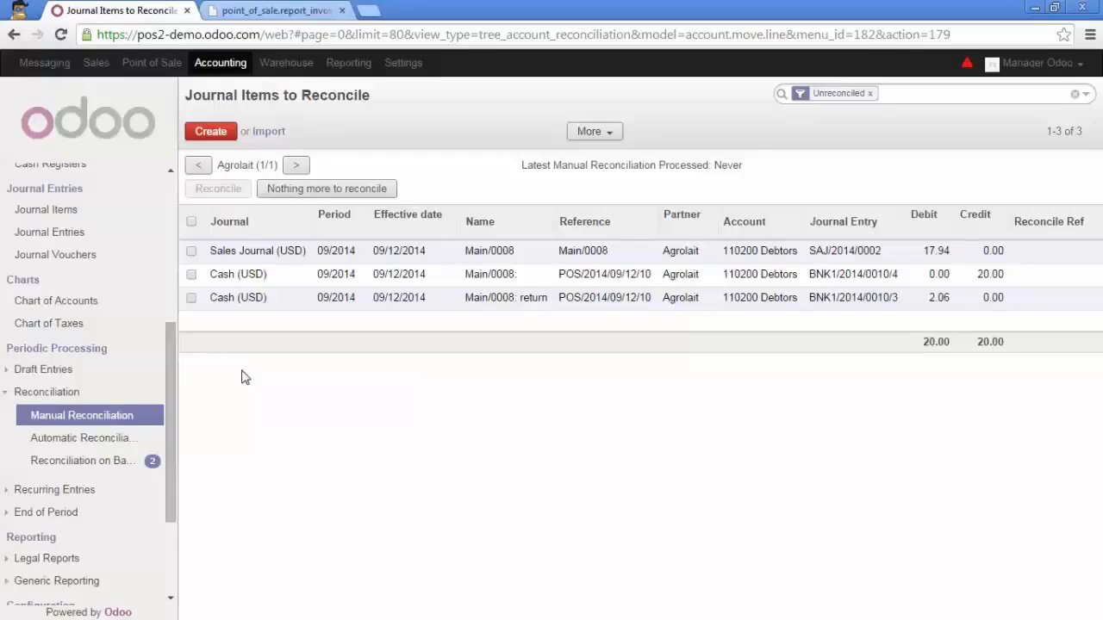
# Reconcile Agrolait's 17.94 sales journal item with its 20.00 cash payment and 2.06 return, and check the customer invoices list
pyautogui.click(192, 252)
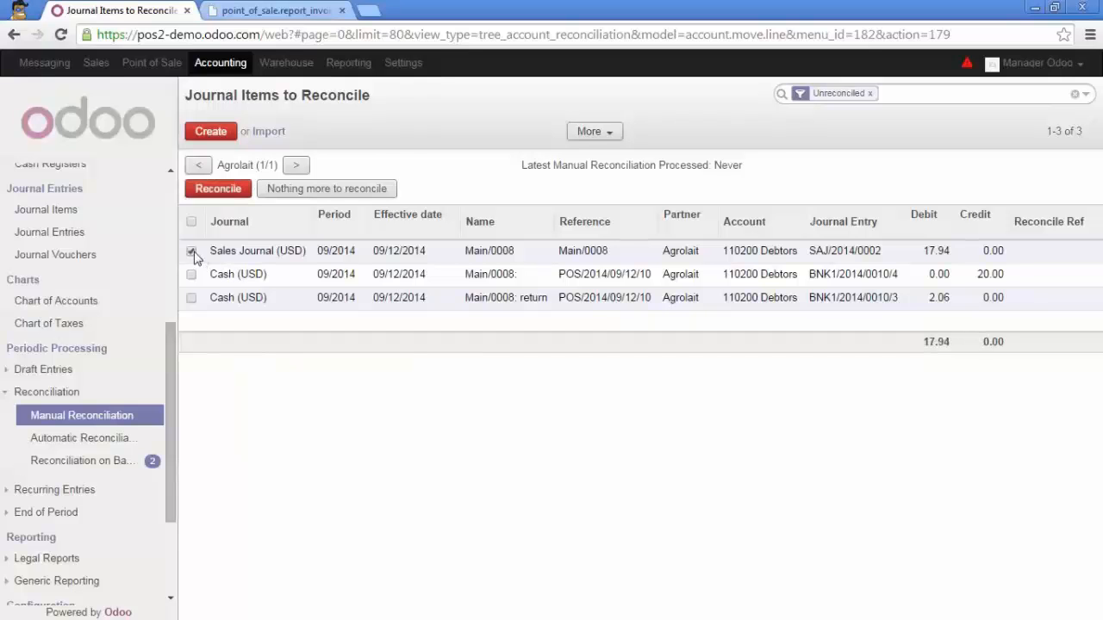
pyautogui.click(191, 298)
pyautogui.click(219, 189)
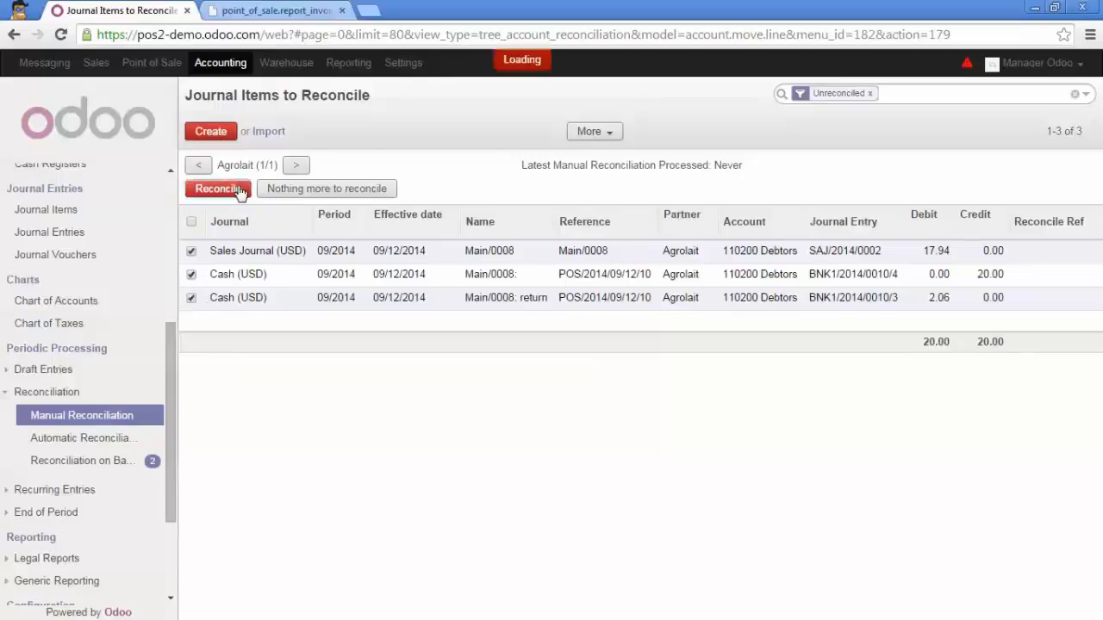
pyautogui.click(235, 308)
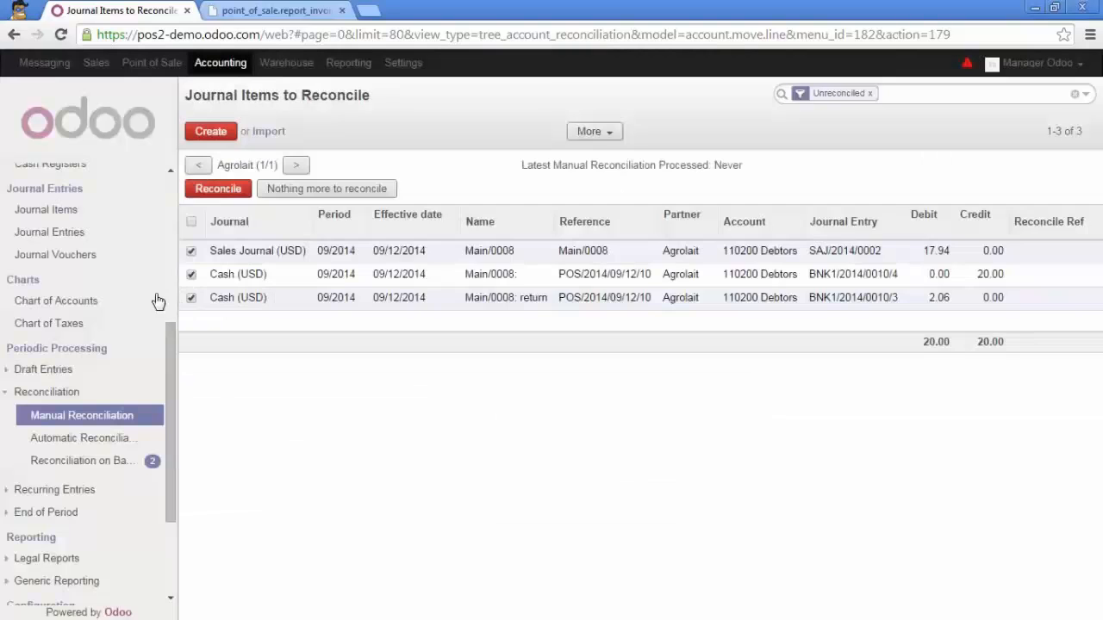
pyautogui.scroll(5, 82, 318)
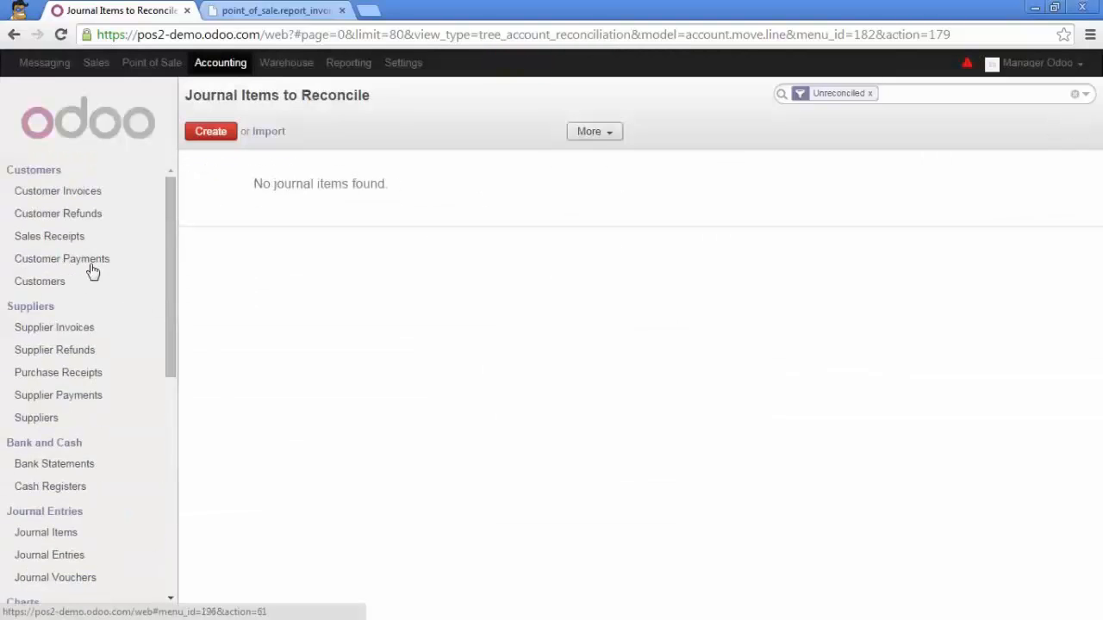
pyautogui.click(93, 197)
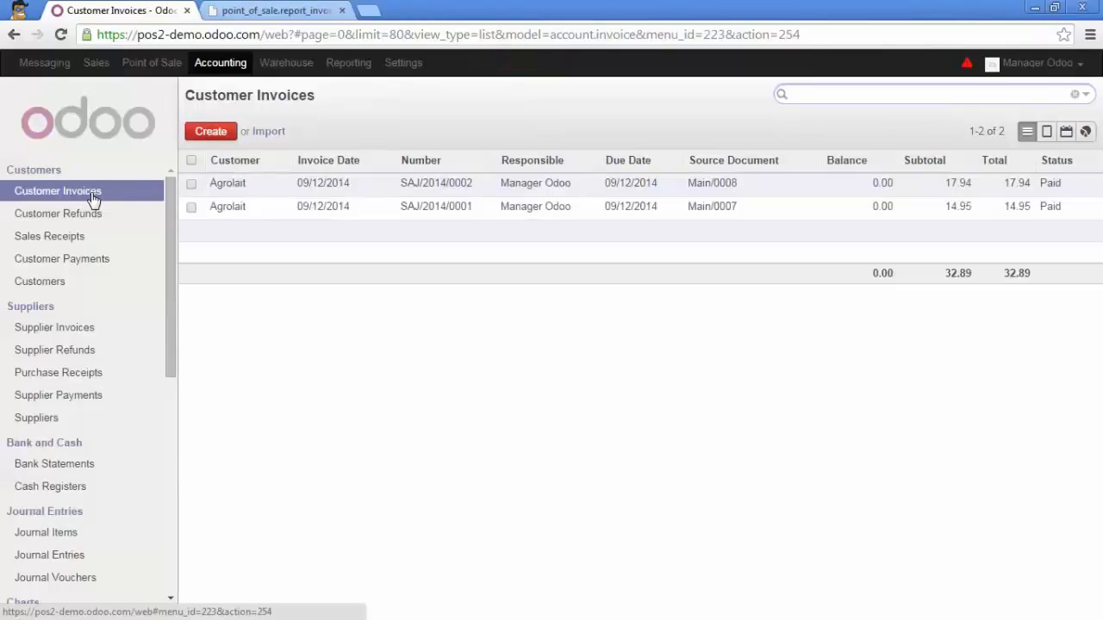
# Start a new point of sale session and order 4 Belle-Vue Kriek 25cl, 3 Chimay Red 33cl and two 1 kg lines of Carrots
pyautogui.click(152, 68)
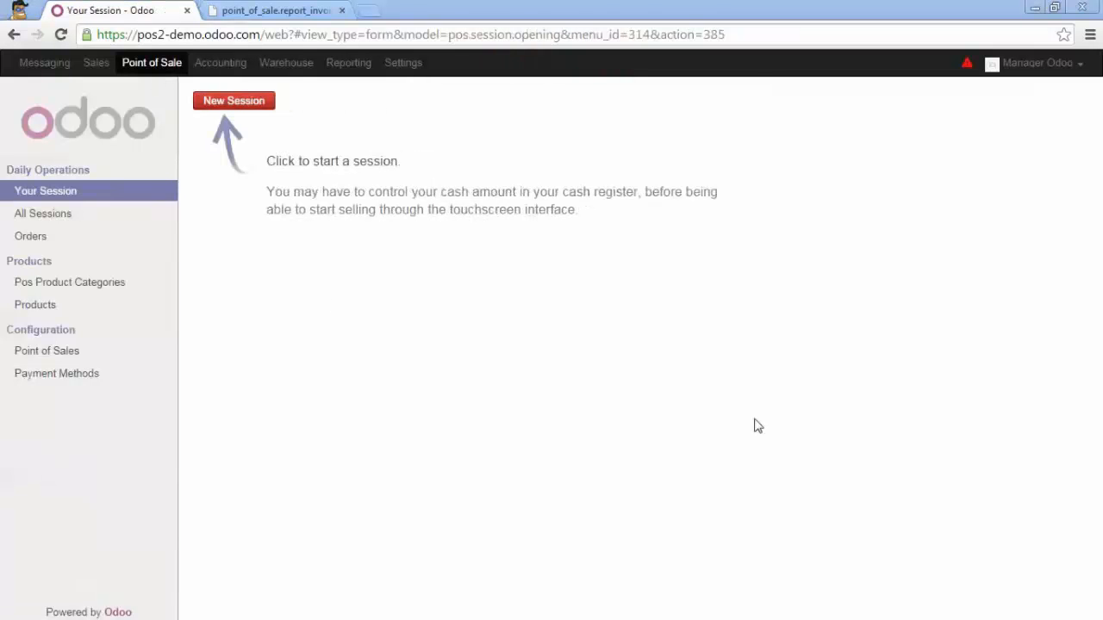
pyautogui.click(243, 102)
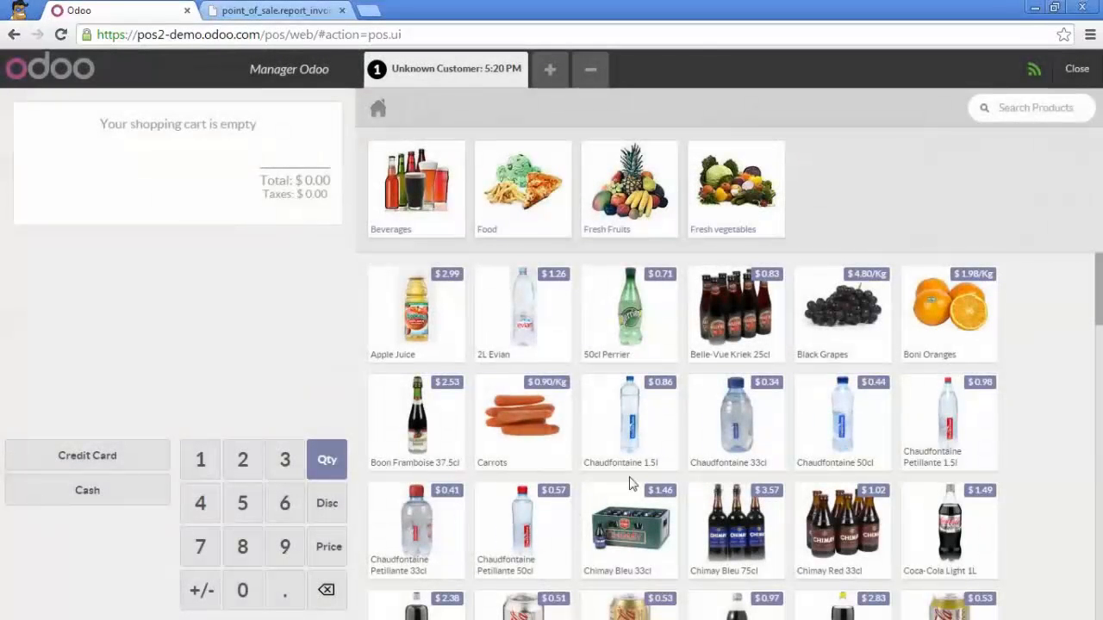
pyautogui.doubleClick(733, 323)
pyautogui.doubleClick(746, 348)
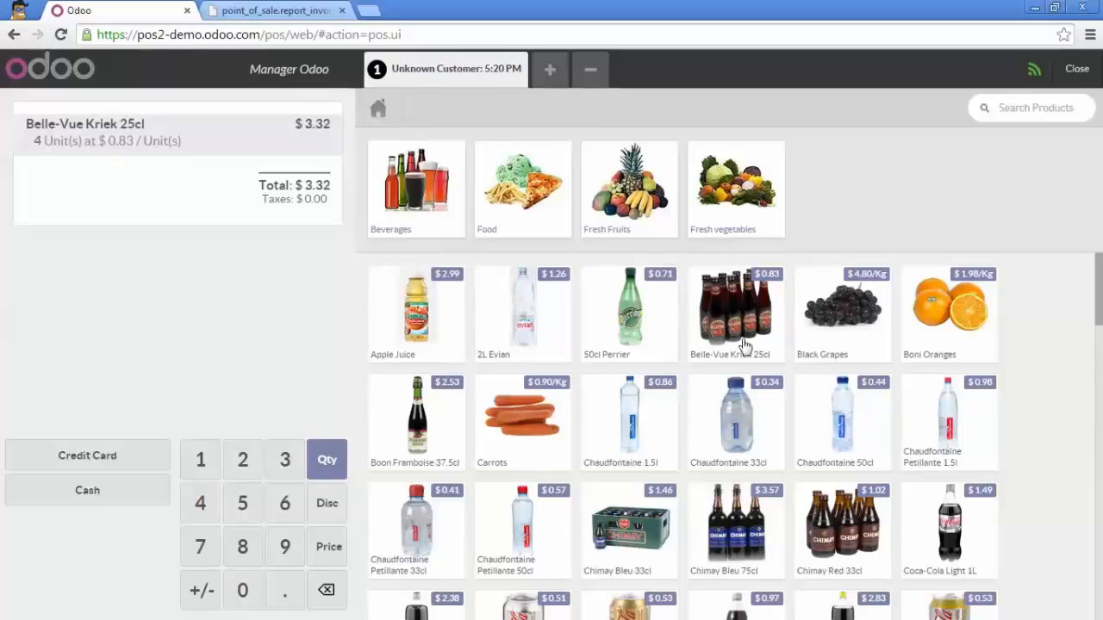
pyautogui.doubleClick(850, 539)
pyautogui.click(850, 538)
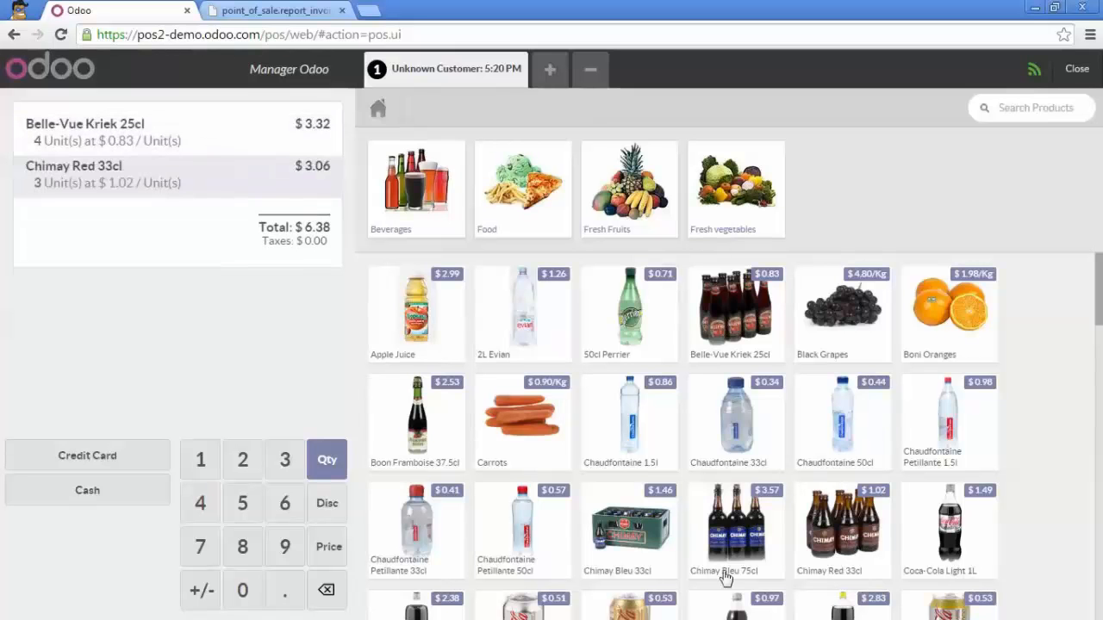
pyautogui.click(528, 424)
pyautogui.click(529, 425)
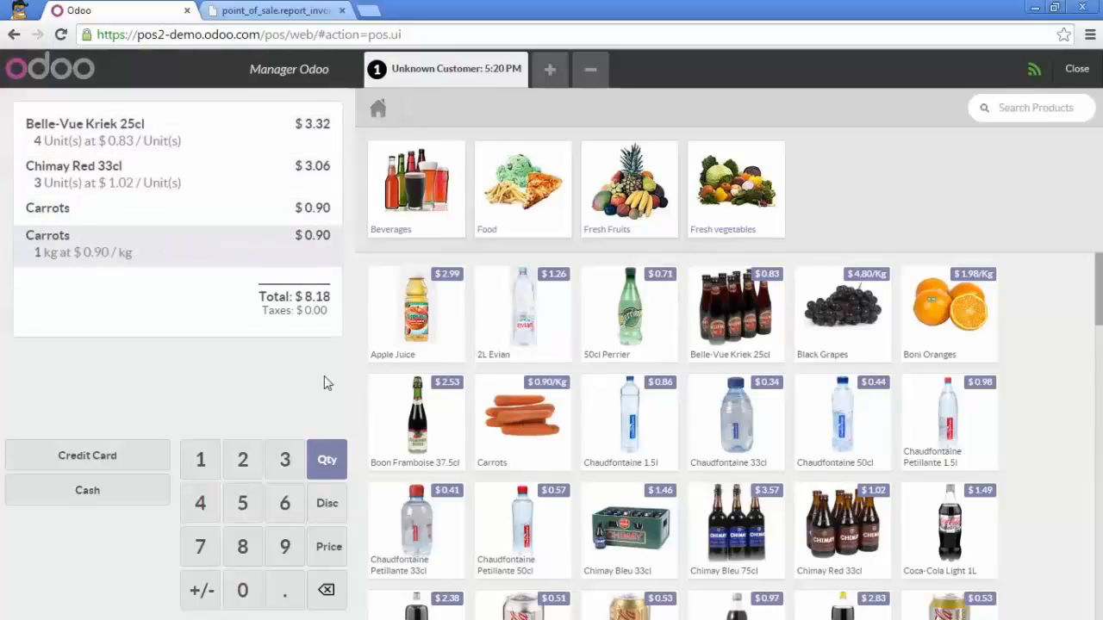
# Pay the order with 10 in cash, validate it without printing the receipt, and proceed to a new order
pyautogui.click(101, 496)
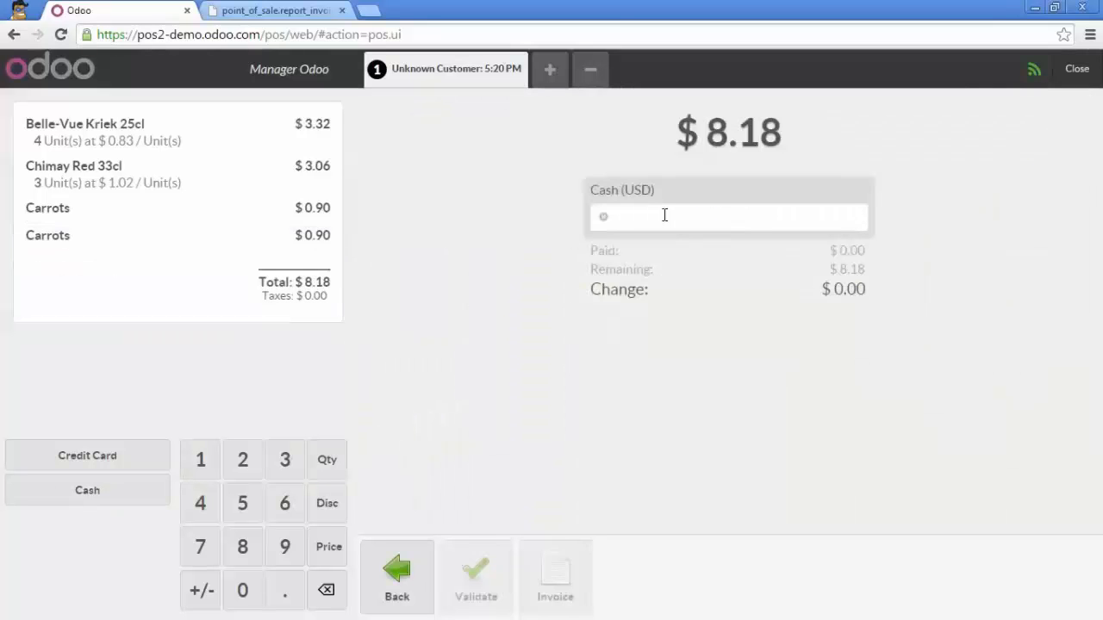
pyautogui.write('10')
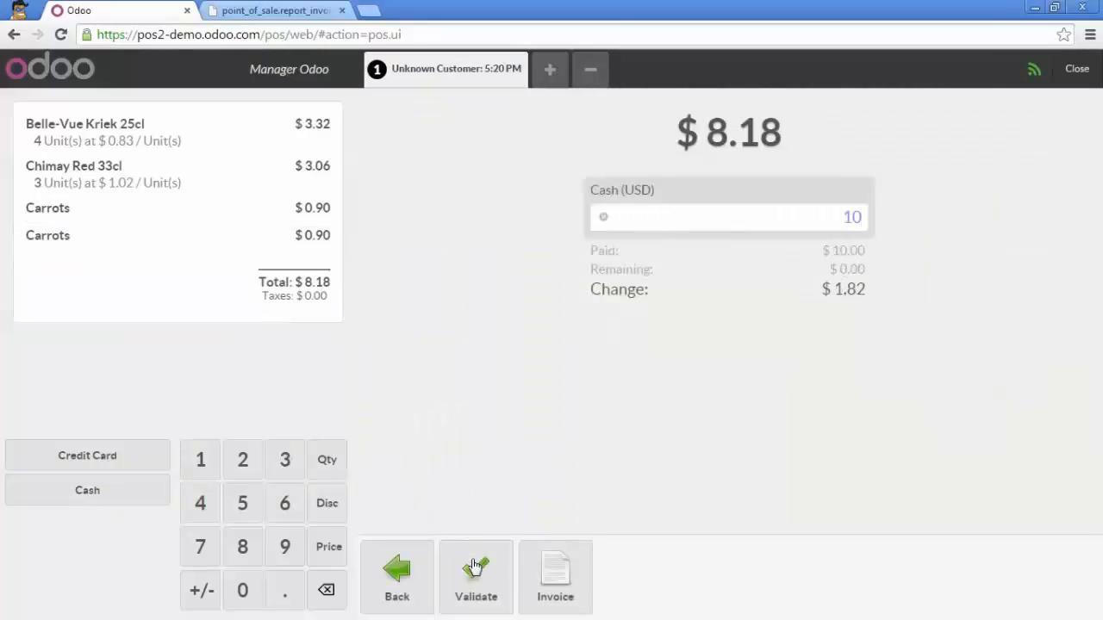
pyautogui.click(475, 573)
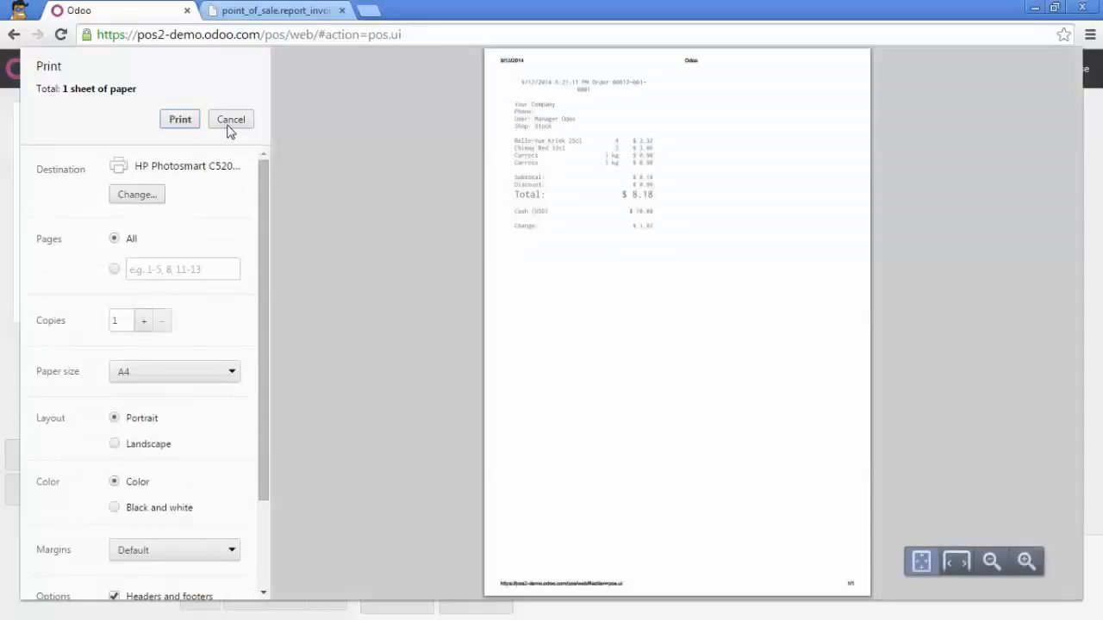
pyautogui.click(227, 125)
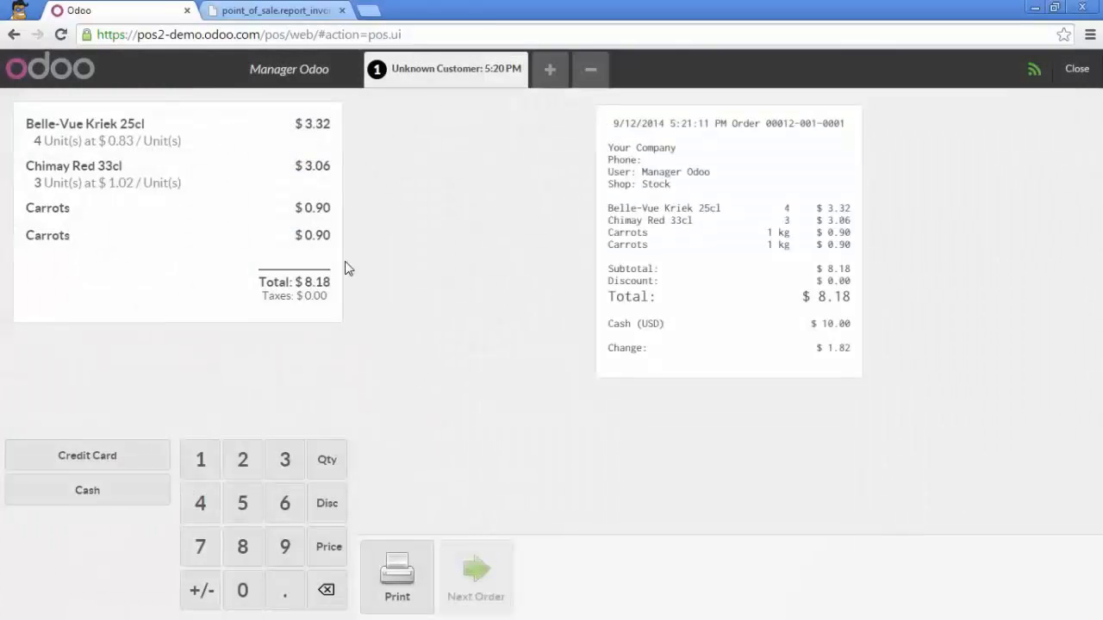
pyautogui.click(476, 570)
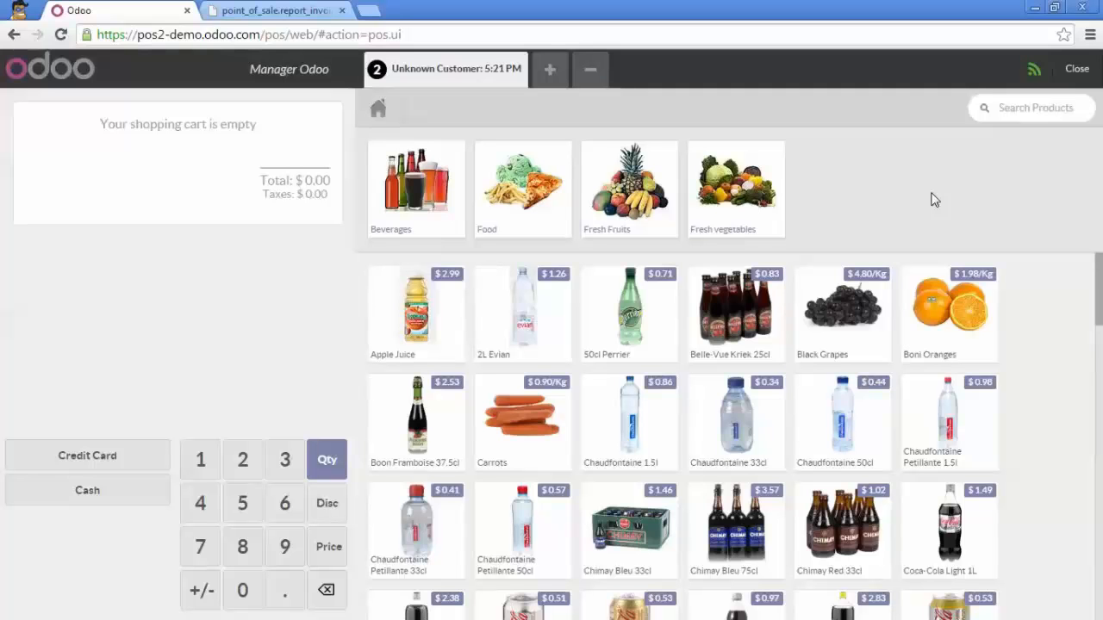
# Leave the selling interface and create a product return from Agrolait's invoiced 17.94 order
pyautogui.click(1075, 82)
pyautogui.click(1075, 82)
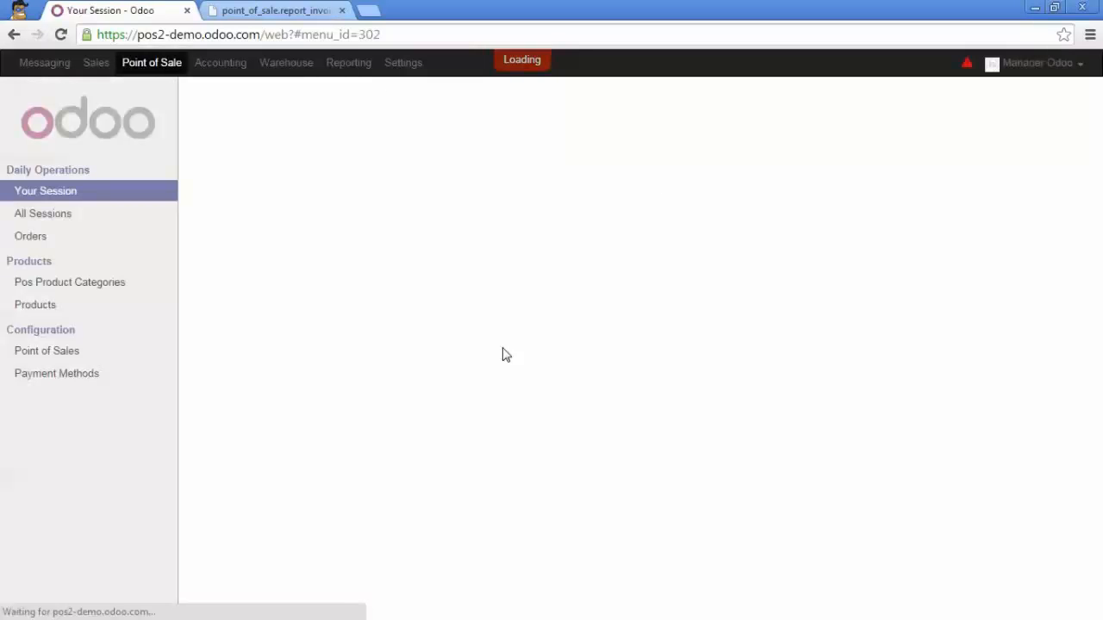
pyautogui.click(107, 243)
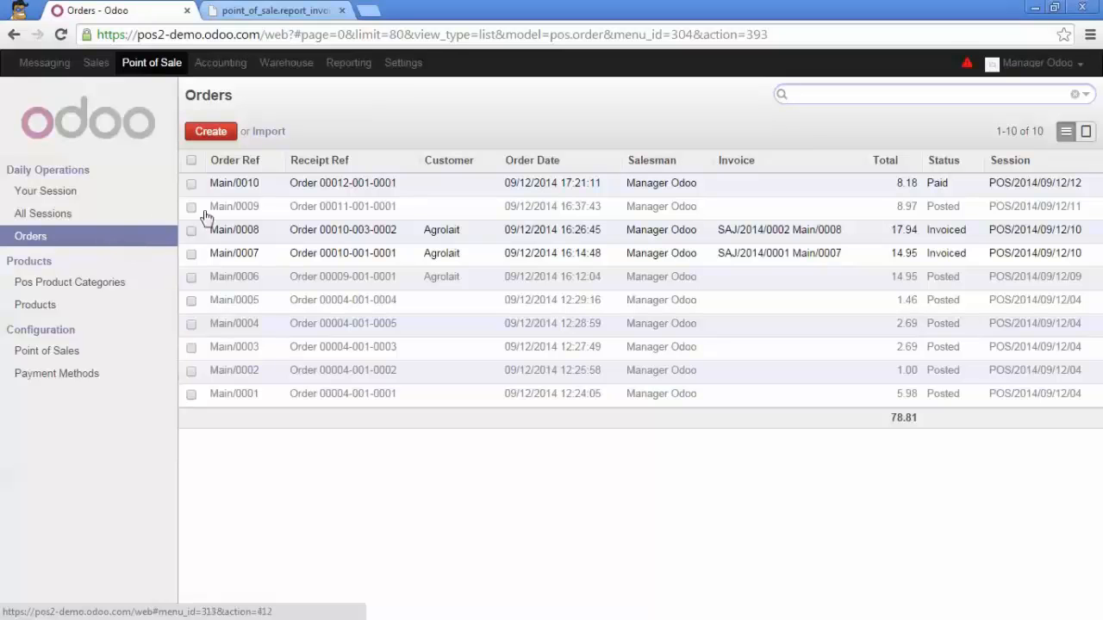
pyautogui.click(276, 239)
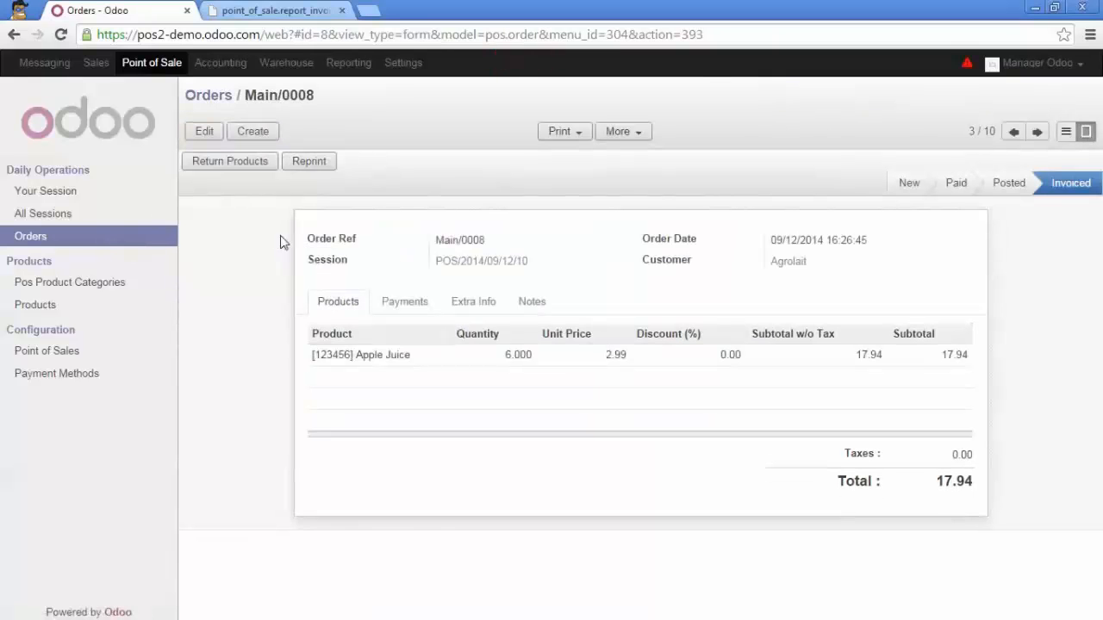
pyautogui.click(227, 163)
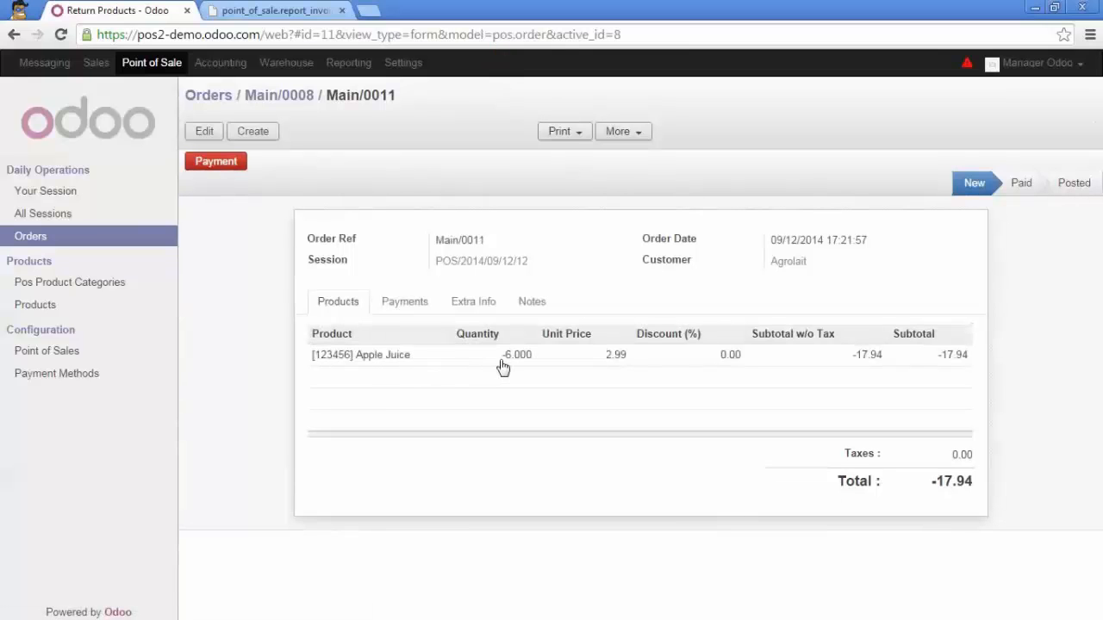
# Set the returned Apple Juice quantity to -1 and register the -2.99 refund with the Cash (USD) payment mode
pyautogui.click(207, 132)
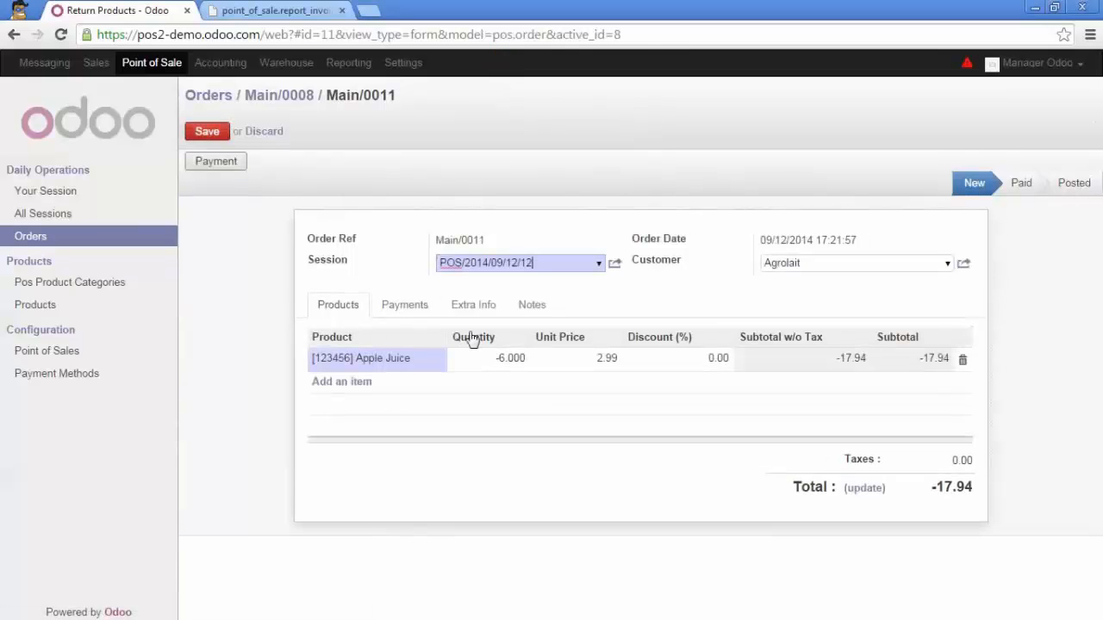
pyautogui.click(509, 357)
pyautogui.click(514, 360)
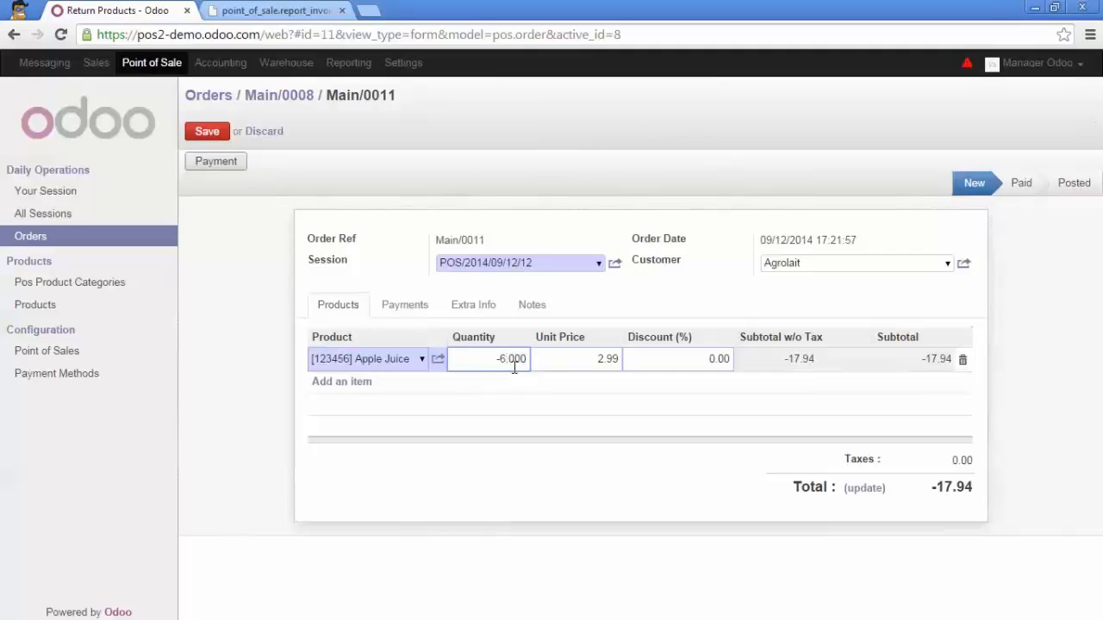
pyautogui.write('1')
pyautogui.click(207, 131)
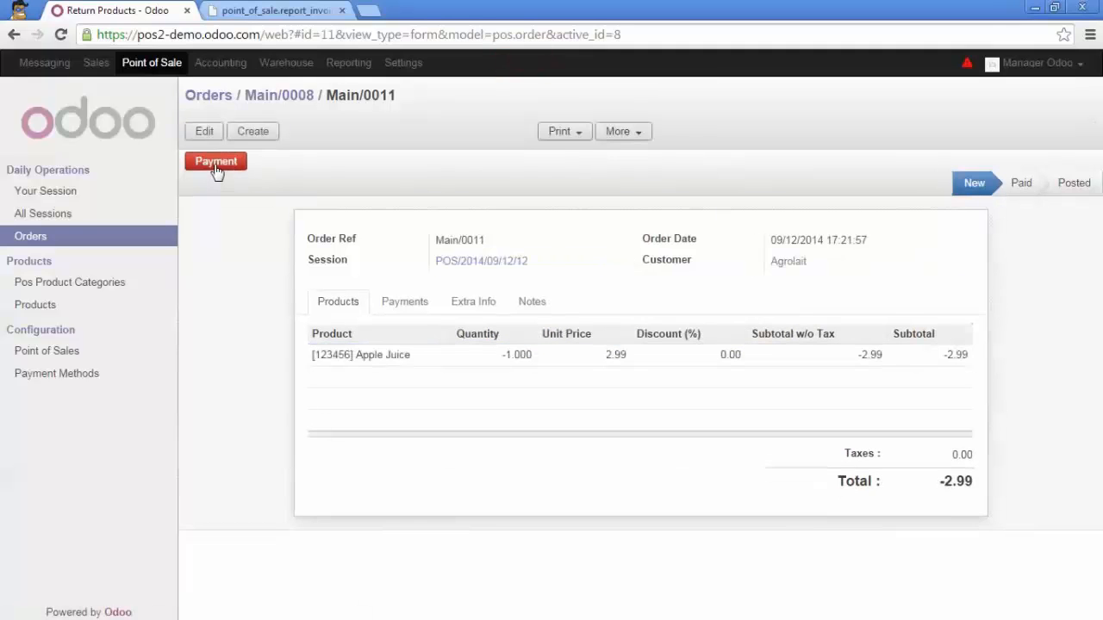
pyautogui.click(215, 164)
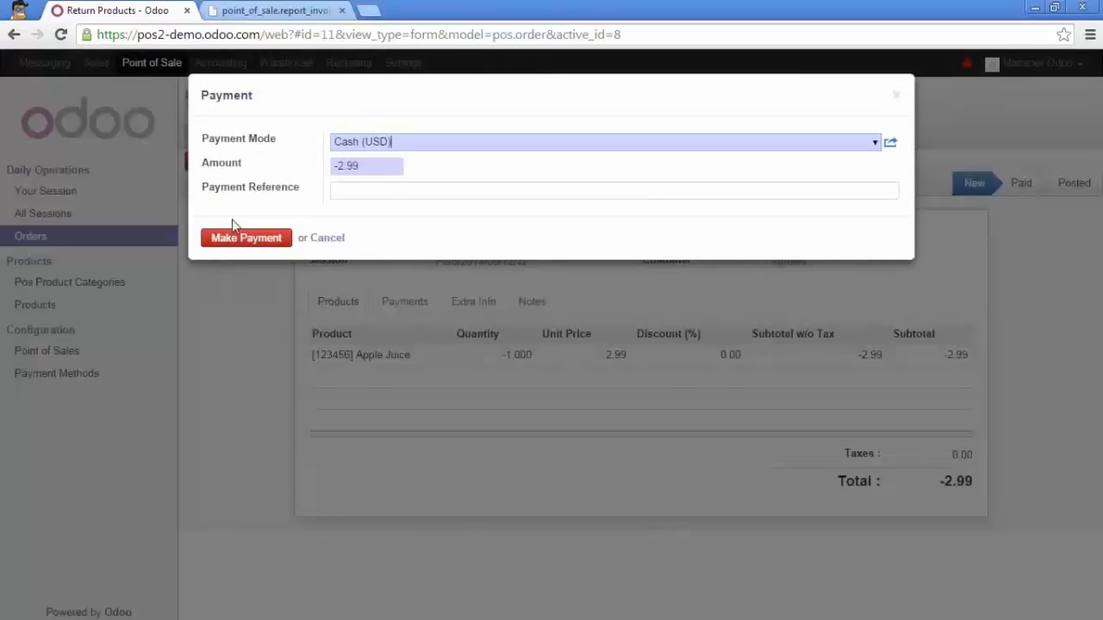
pyautogui.click(244, 238)
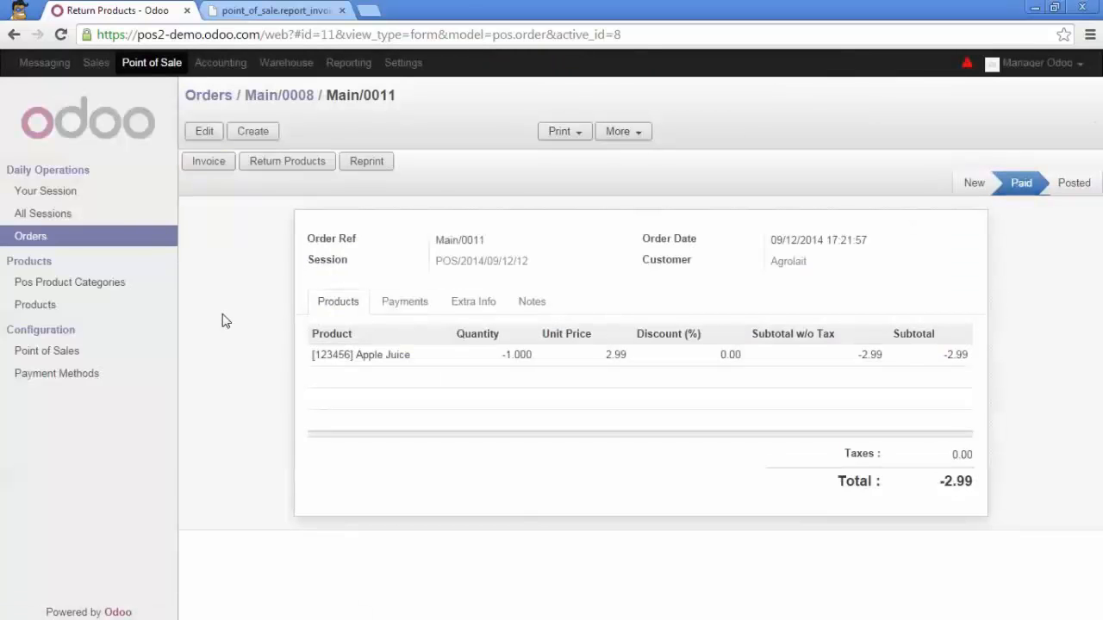
# Close the current point of sale session, validating the closing and posting its entries
pyautogui.click(94, 201)
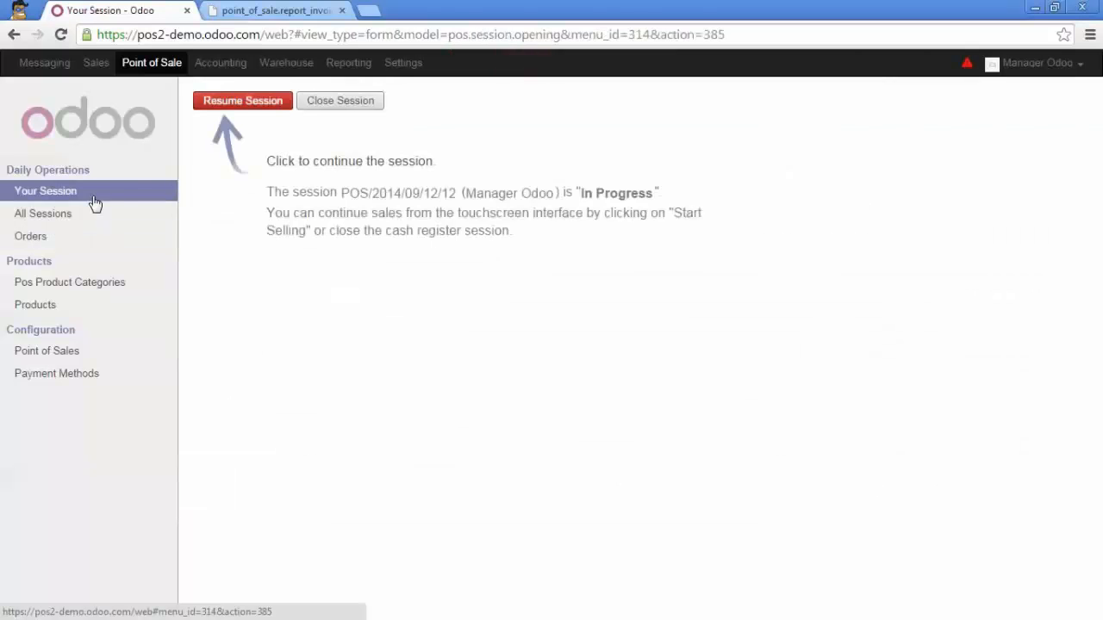
pyautogui.click(330, 109)
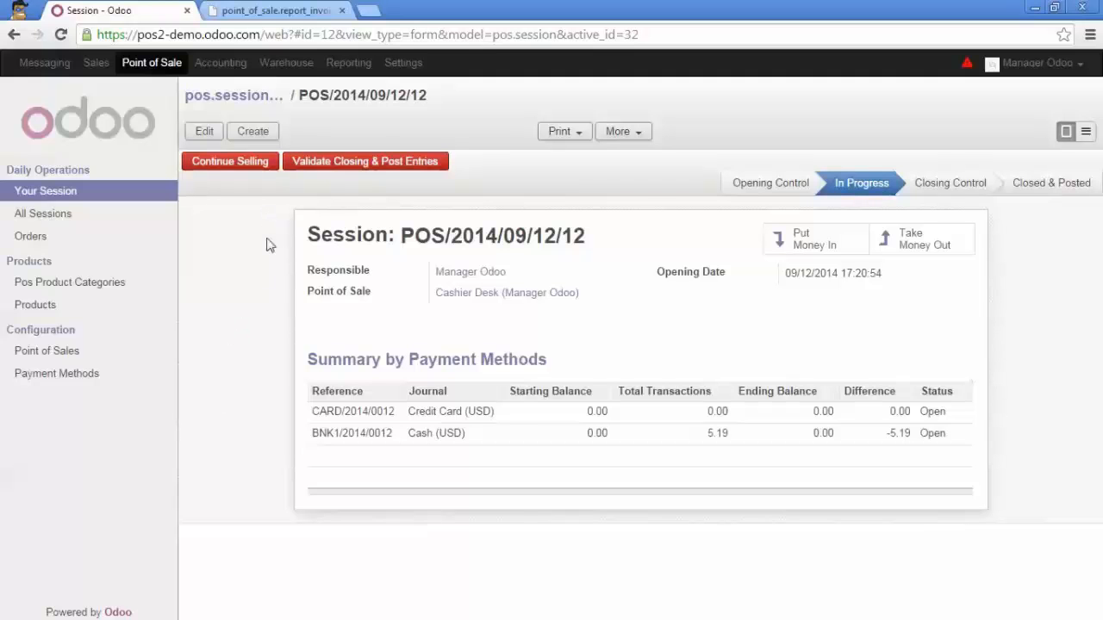
pyautogui.click(320, 165)
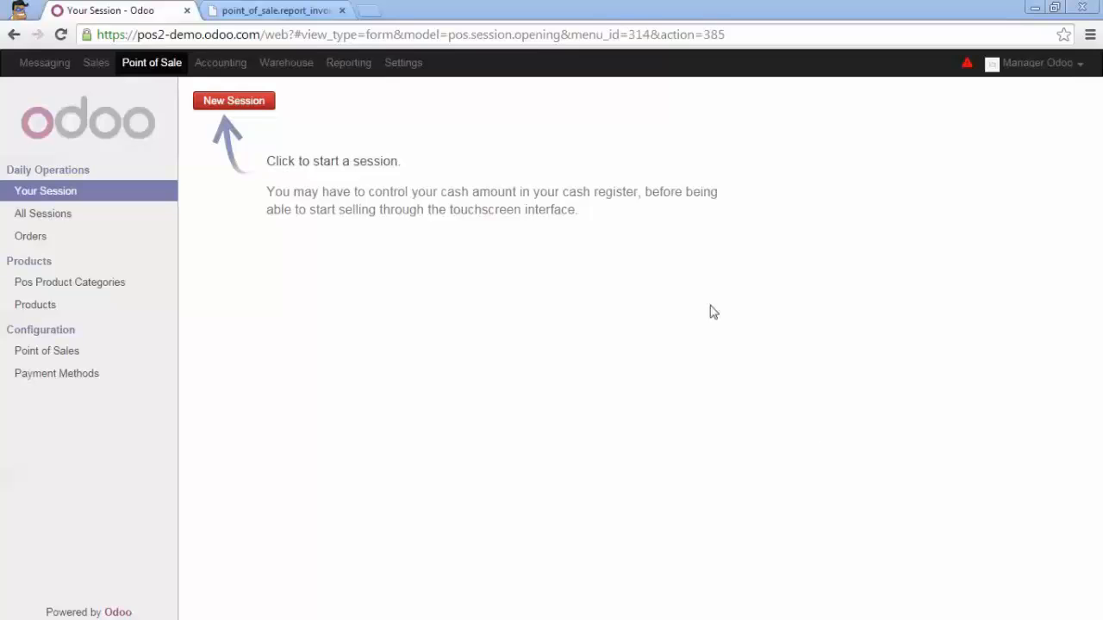
# Set the Cashier Desk point of sale's pricelist to 10% Discount (USD) and save the configuration
pyautogui.click(54, 359)
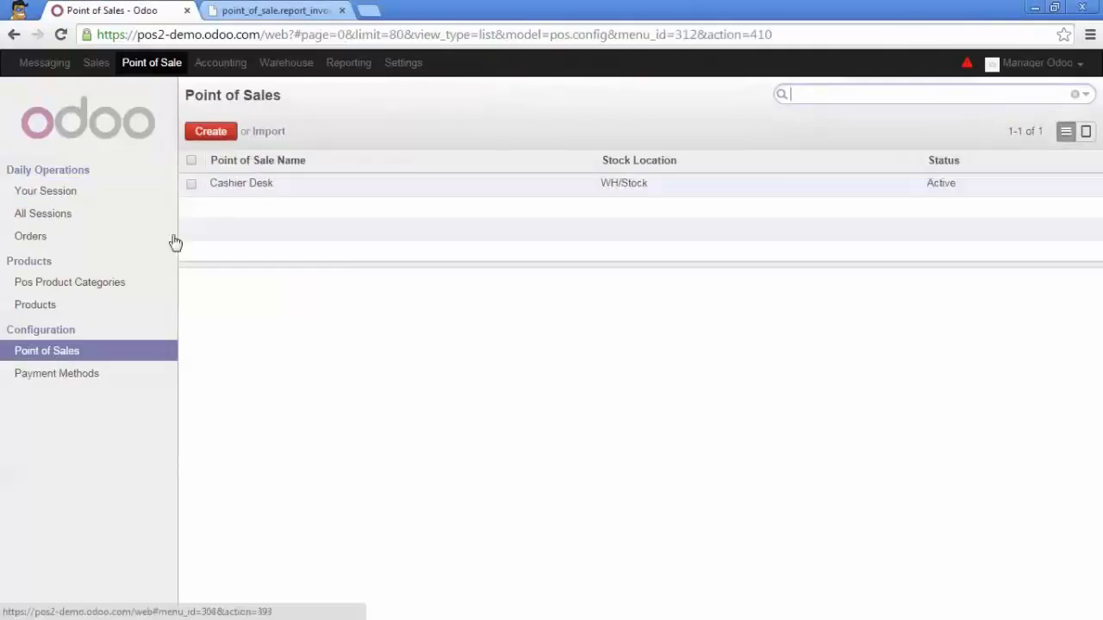
pyautogui.click(257, 187)
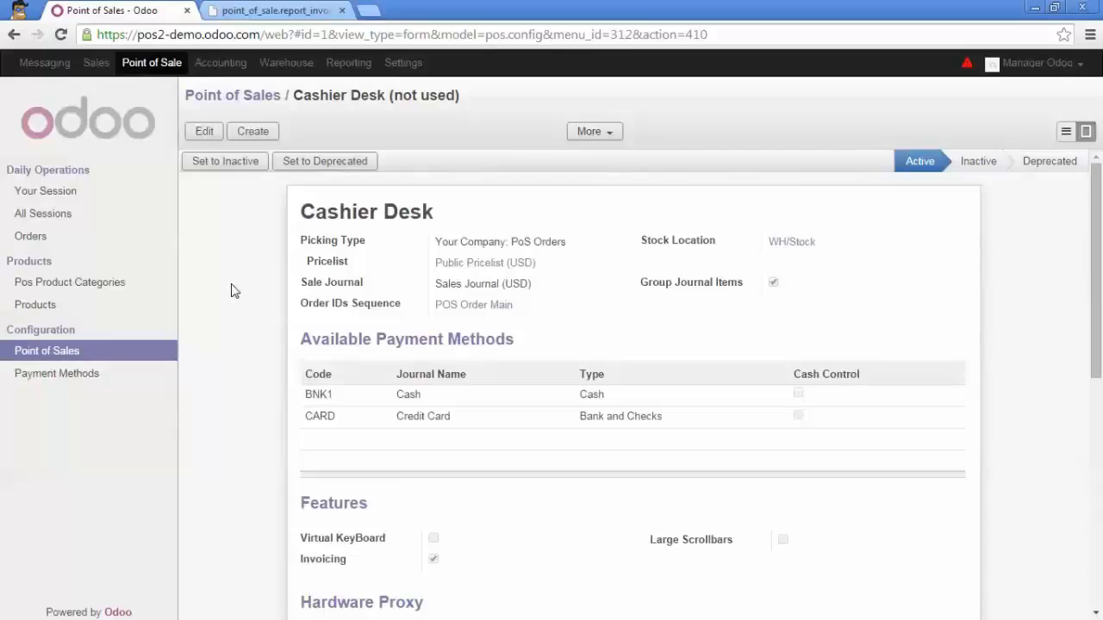
pyautogui.click(203, 132)
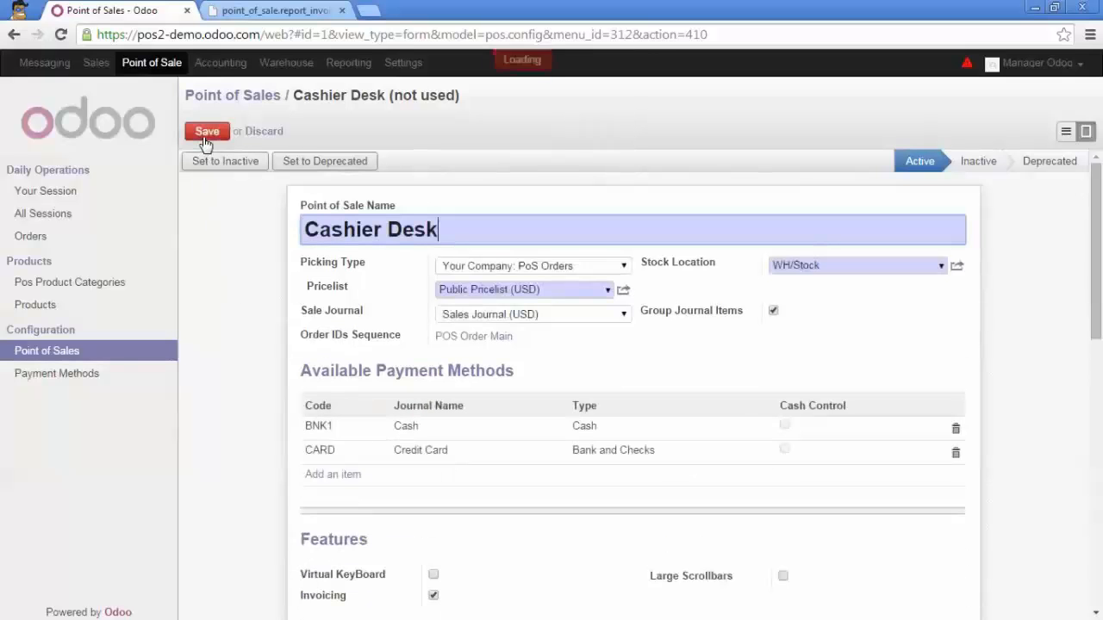
pyautogui.click(607, 290)
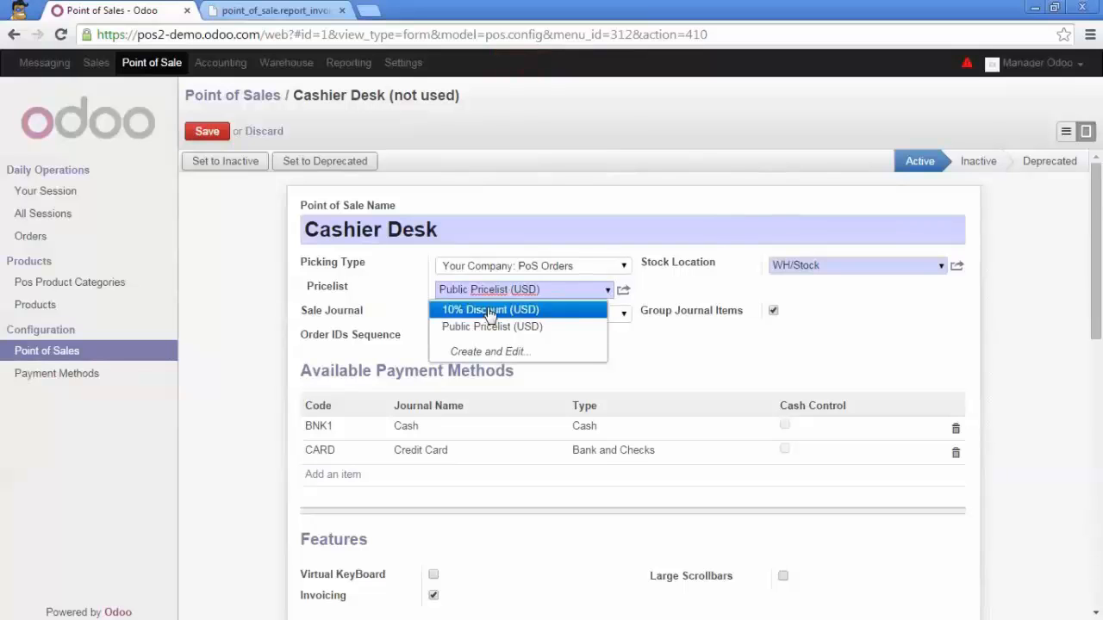
pyautogui.click(489, 310)
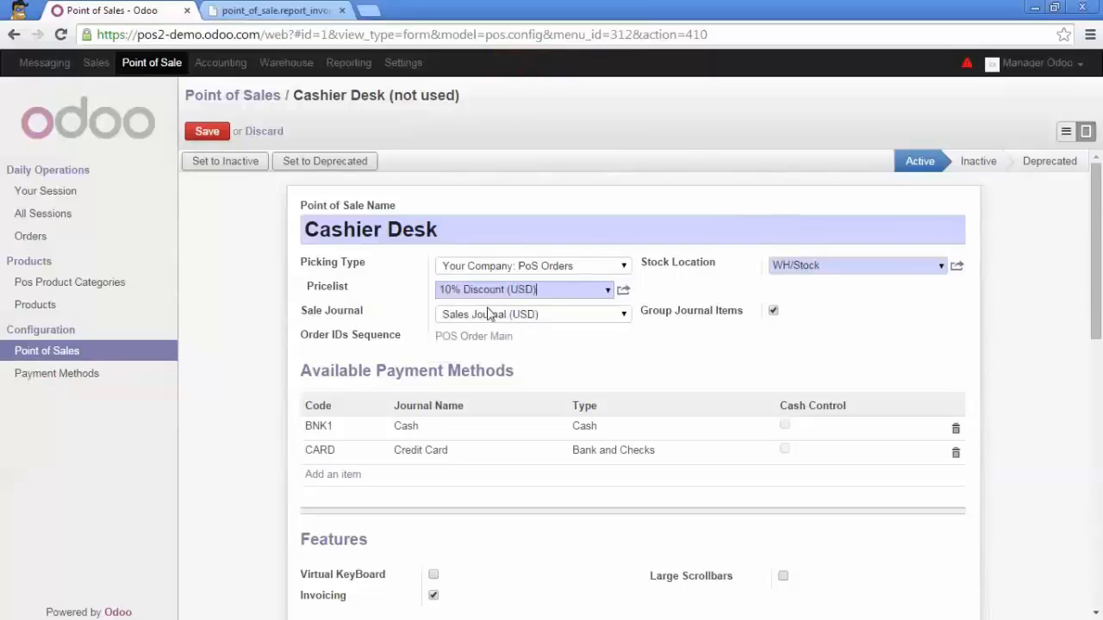
pyautogui.click(206, 134)
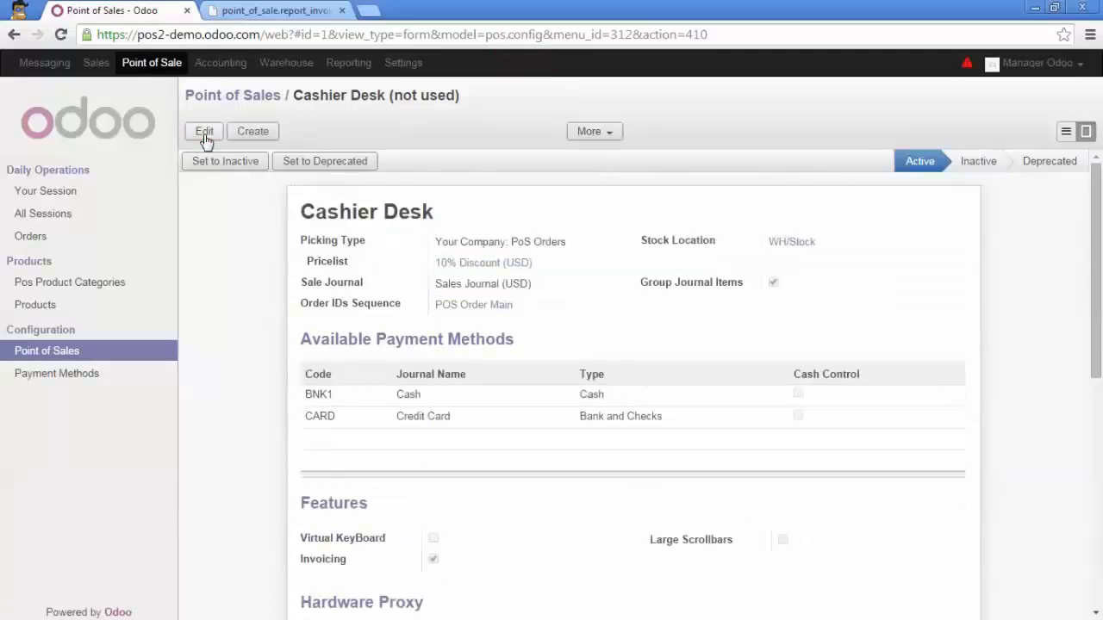
# Start a new point of sale session and add one Apple Juice to the order
pyautogui.click(86, 197)
pyautogui.click(237, 105)
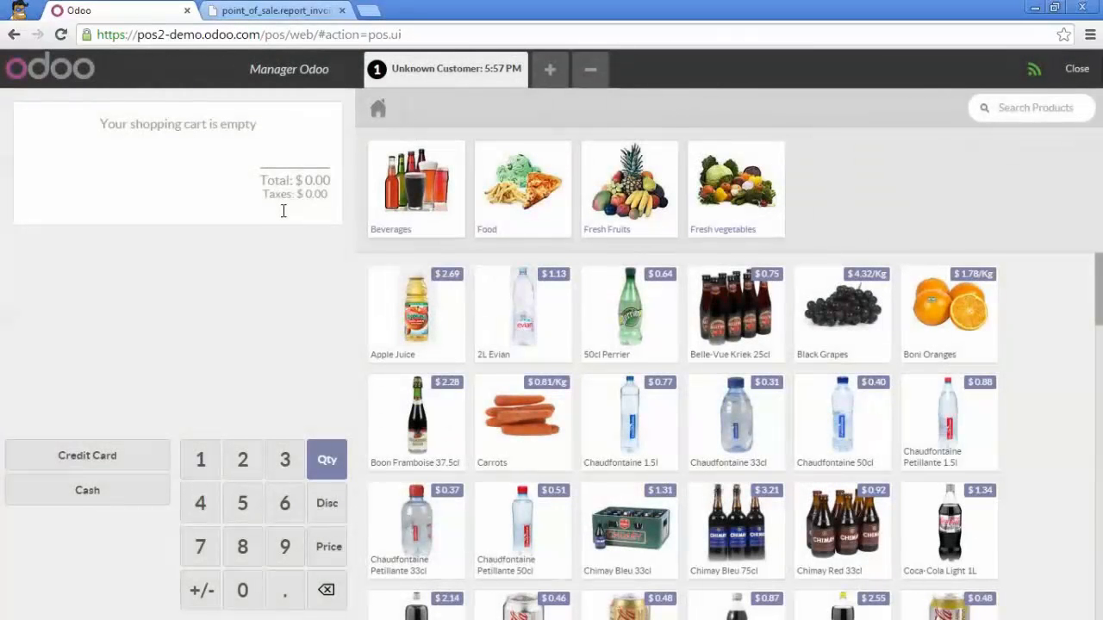
pyautogui.click(437, 298)
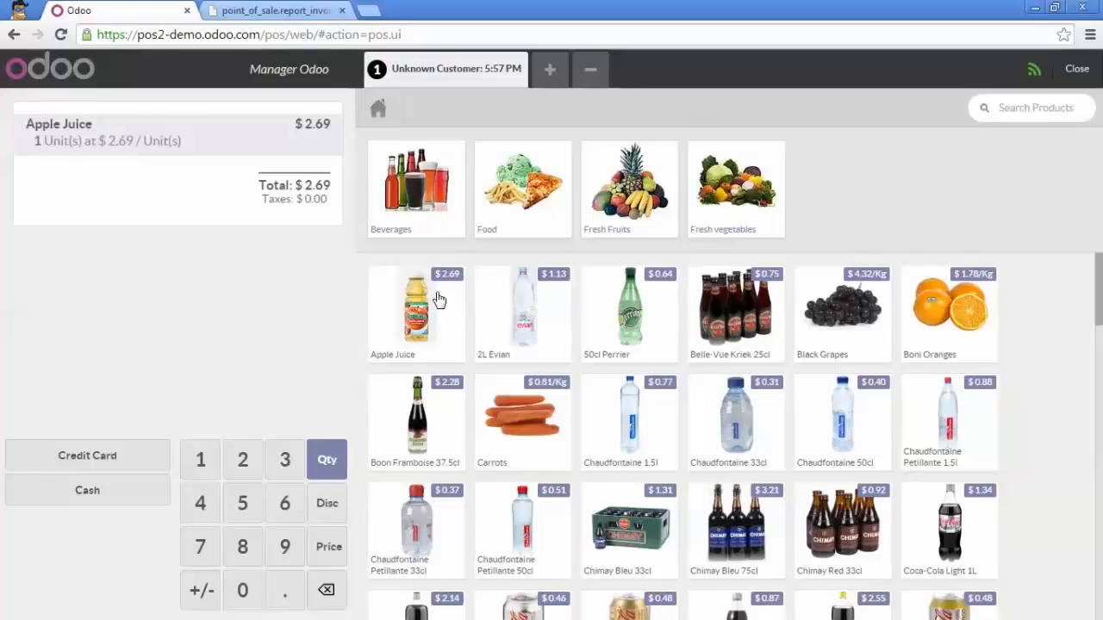